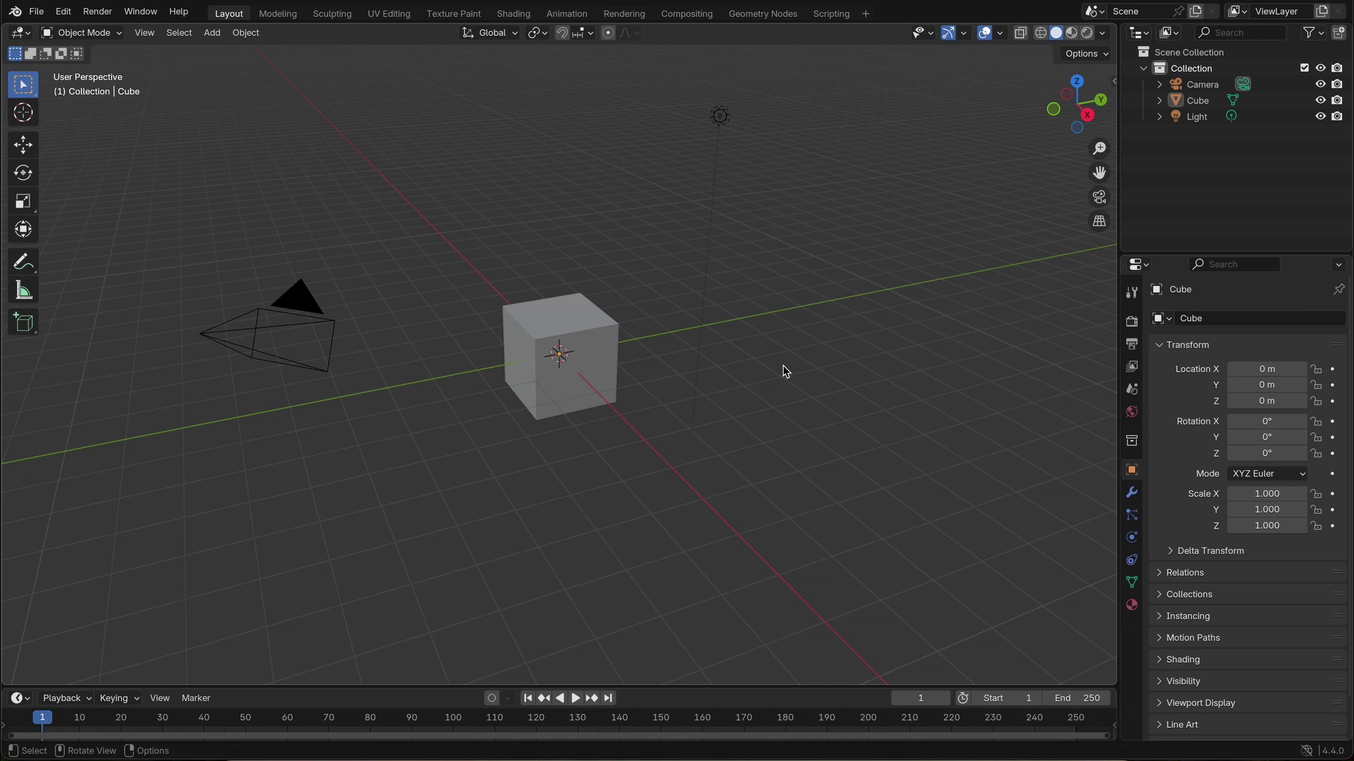
Step: Narrow the cube by scaling it to about 0.44 along X and 0.42 along Y
middle_click_drag(640, 303, 594, 363)
left_click(594, 357)
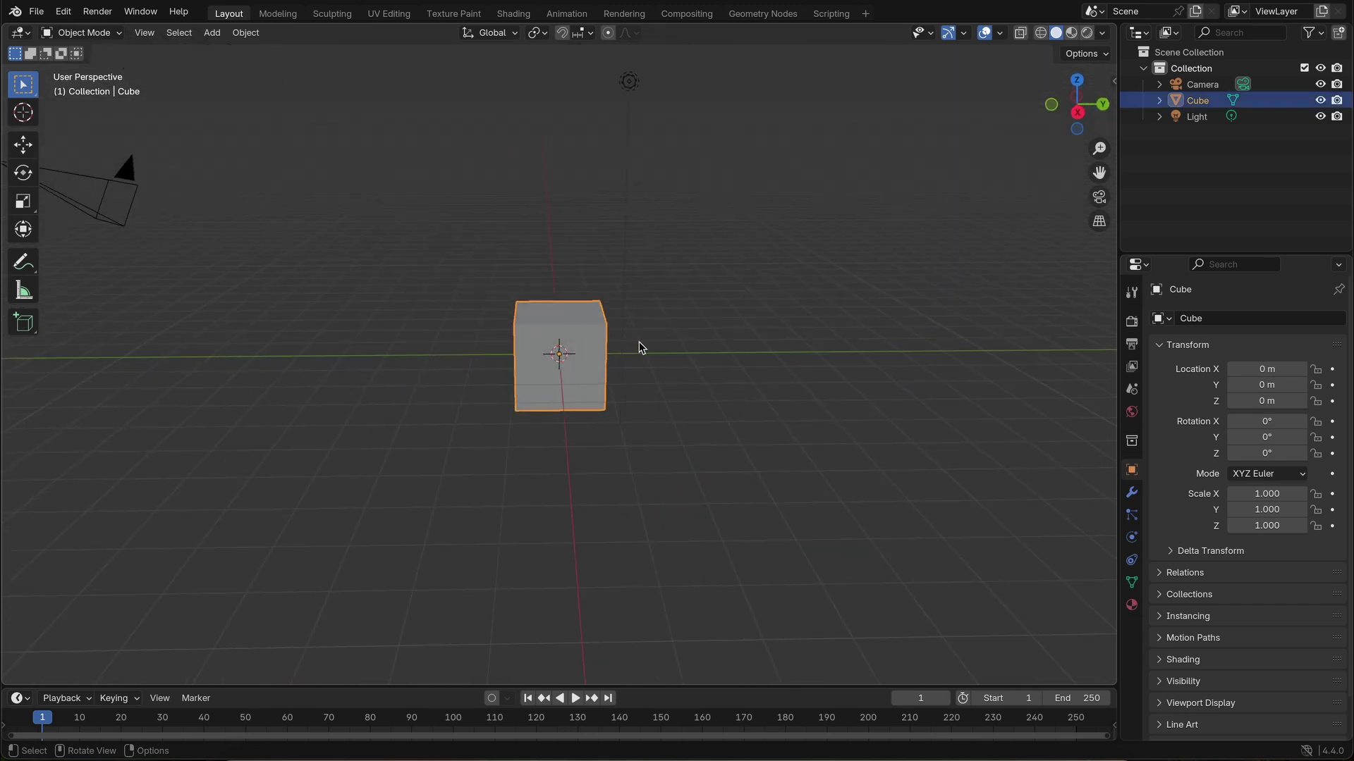
middle_click_drag(640, 344, 561, 392)
key("s")
key("x")
left_click(592, 352)
key("s")
key("y")
left_click(583, 360)
key("s")
key("y")
left_click(564, 366)
Step: Stretch the narrowed cube into a tall column by scaling it along Z to about 2.66
key("s")
key("z")
left_click(562, 392)
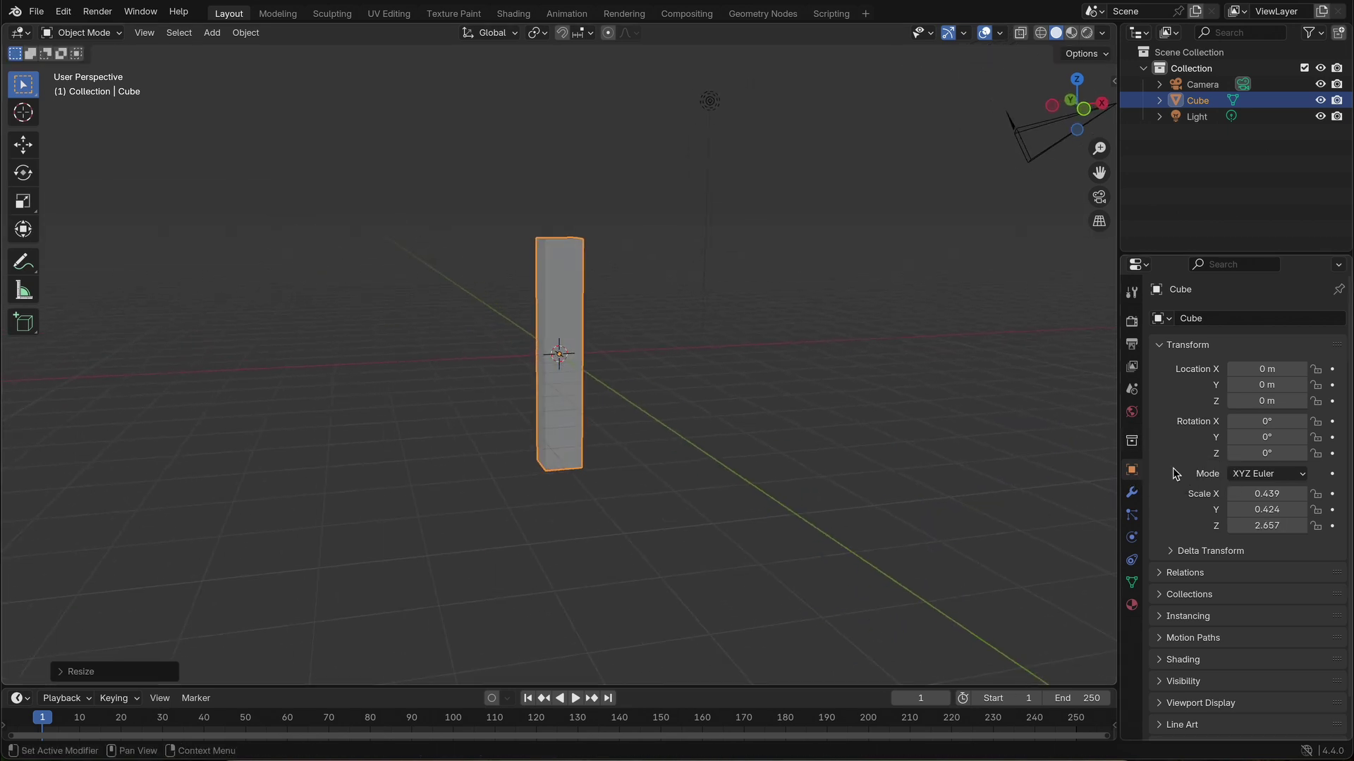
Step: Keyframe the column's Z scale at frame 1 and replace the timeline with an enlarged Graph Editor
left_click(1332, 528)
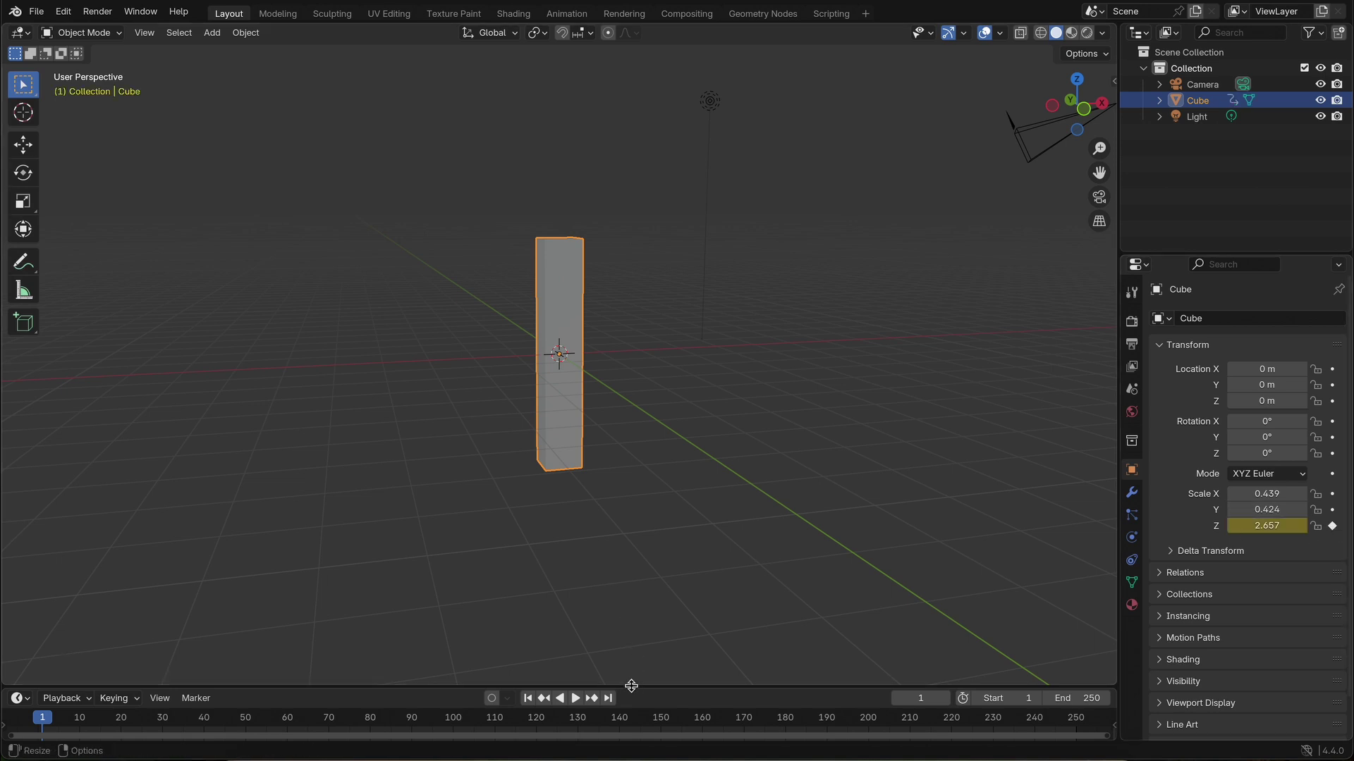
left_click_drag(631, 686, 649, 598)
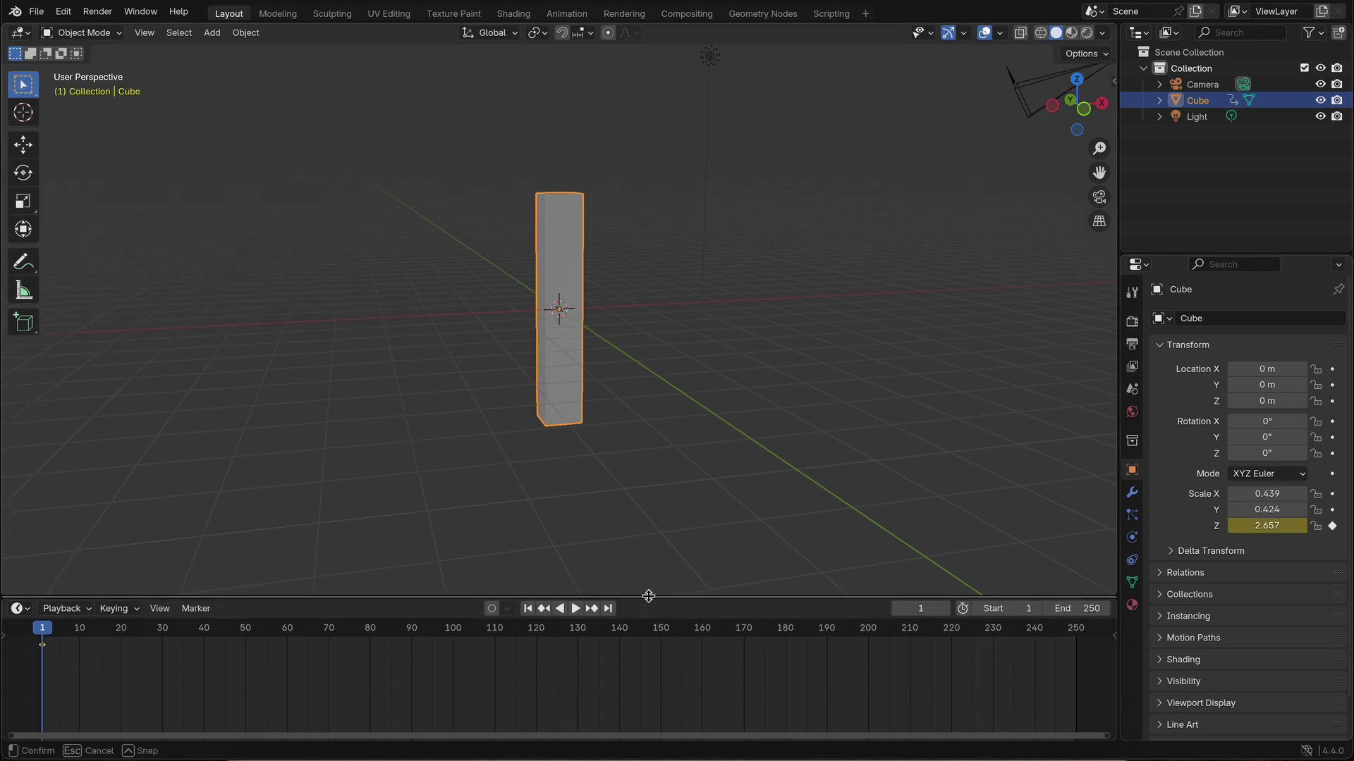
left_click(19, 610)
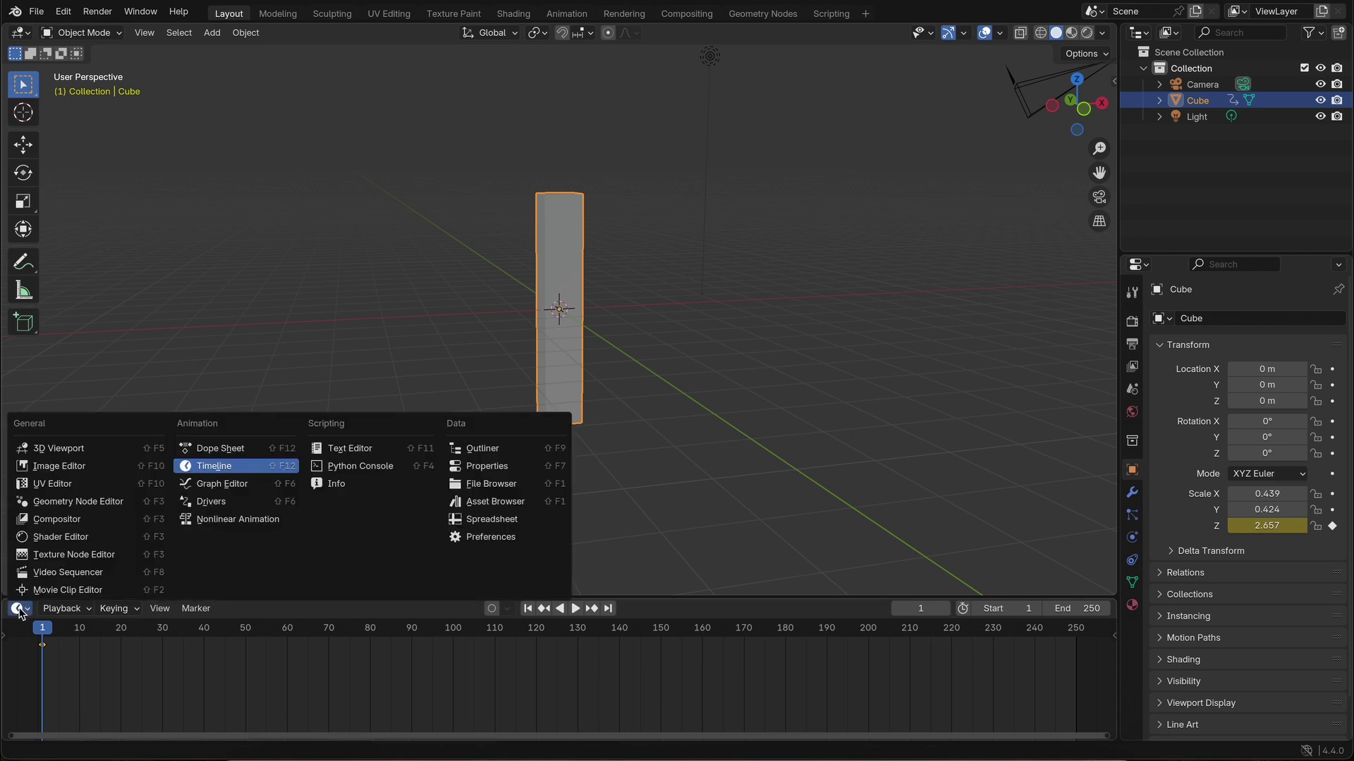
left_click(222, 486)
left_click_drag(474, 597, 507, 488)
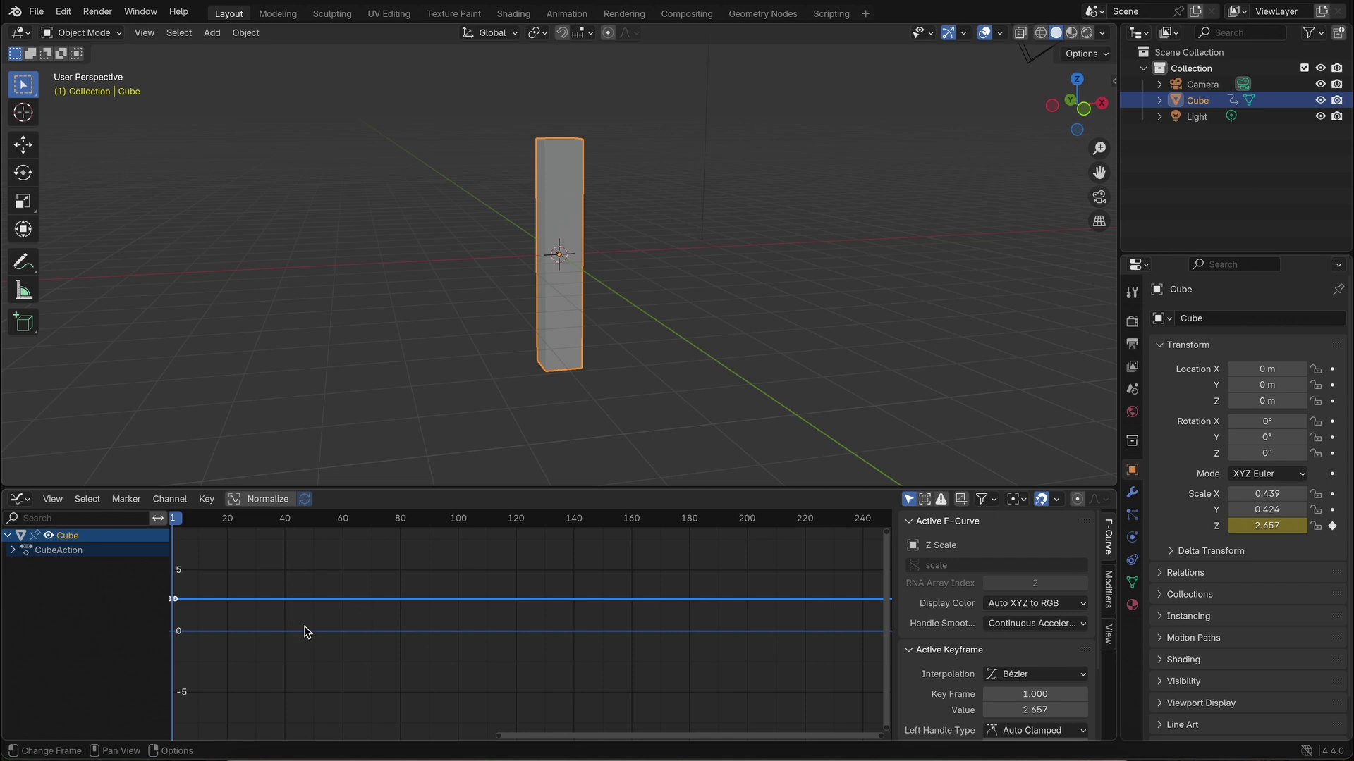
Step: Convert the "Starlight on the Water" MP3 from the USA in fog folder to samples on the Z Scale curve
left_click(170, 499)
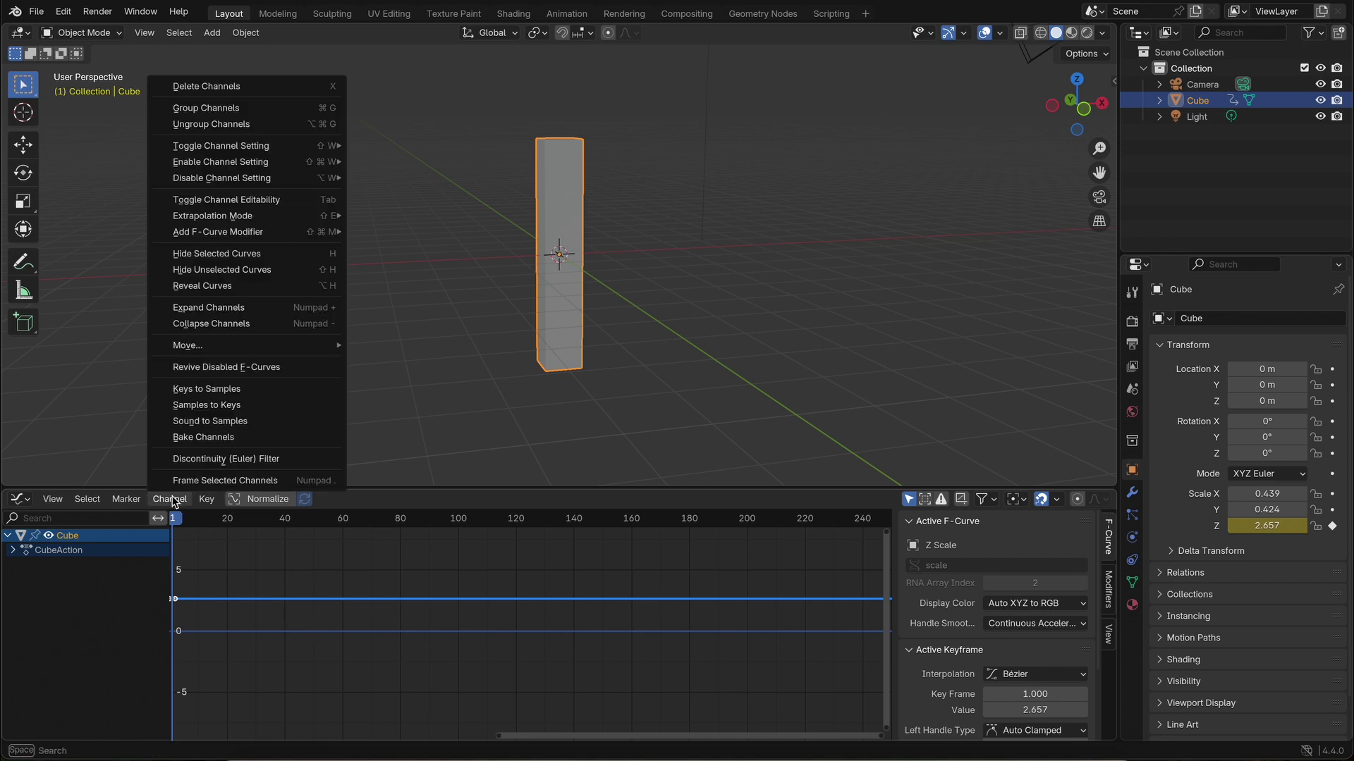
left_click(218, 421)
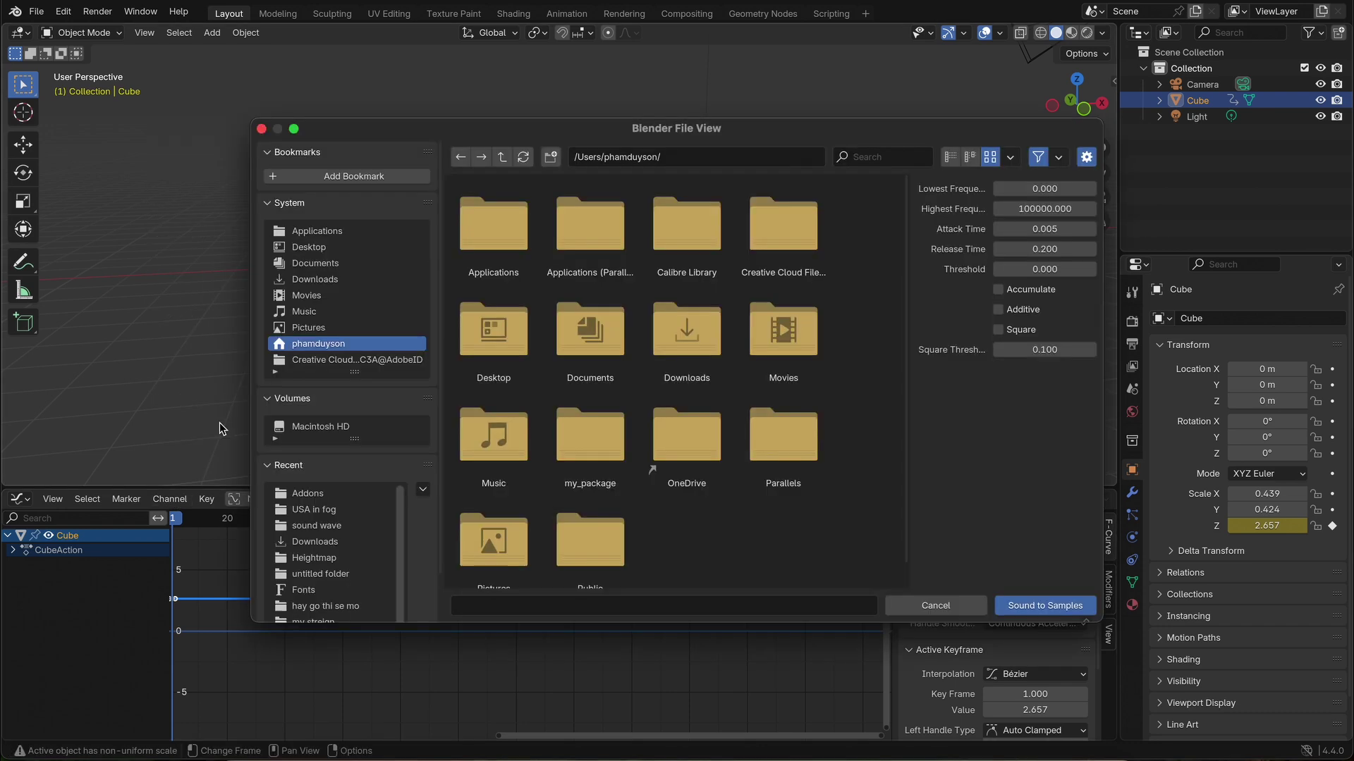
left_click(324, 510)
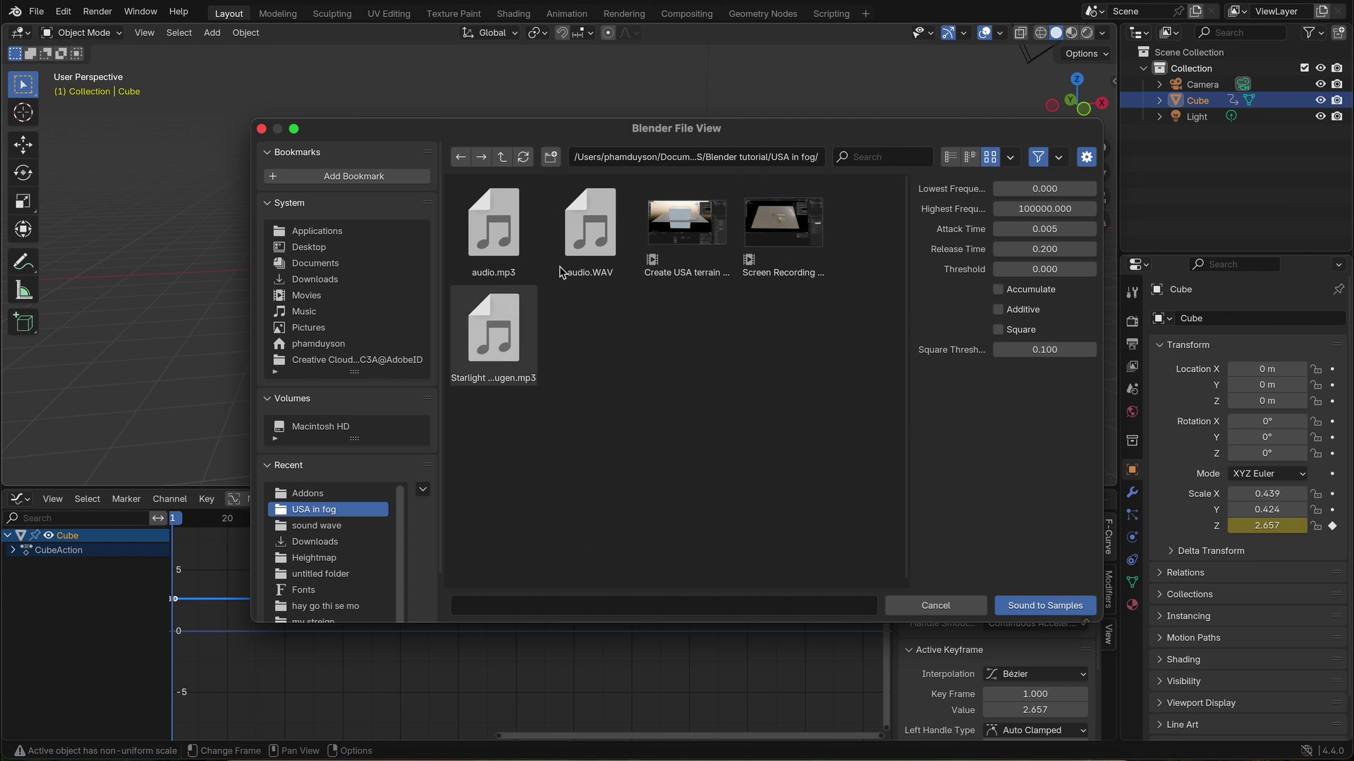
left_click(509, 339)
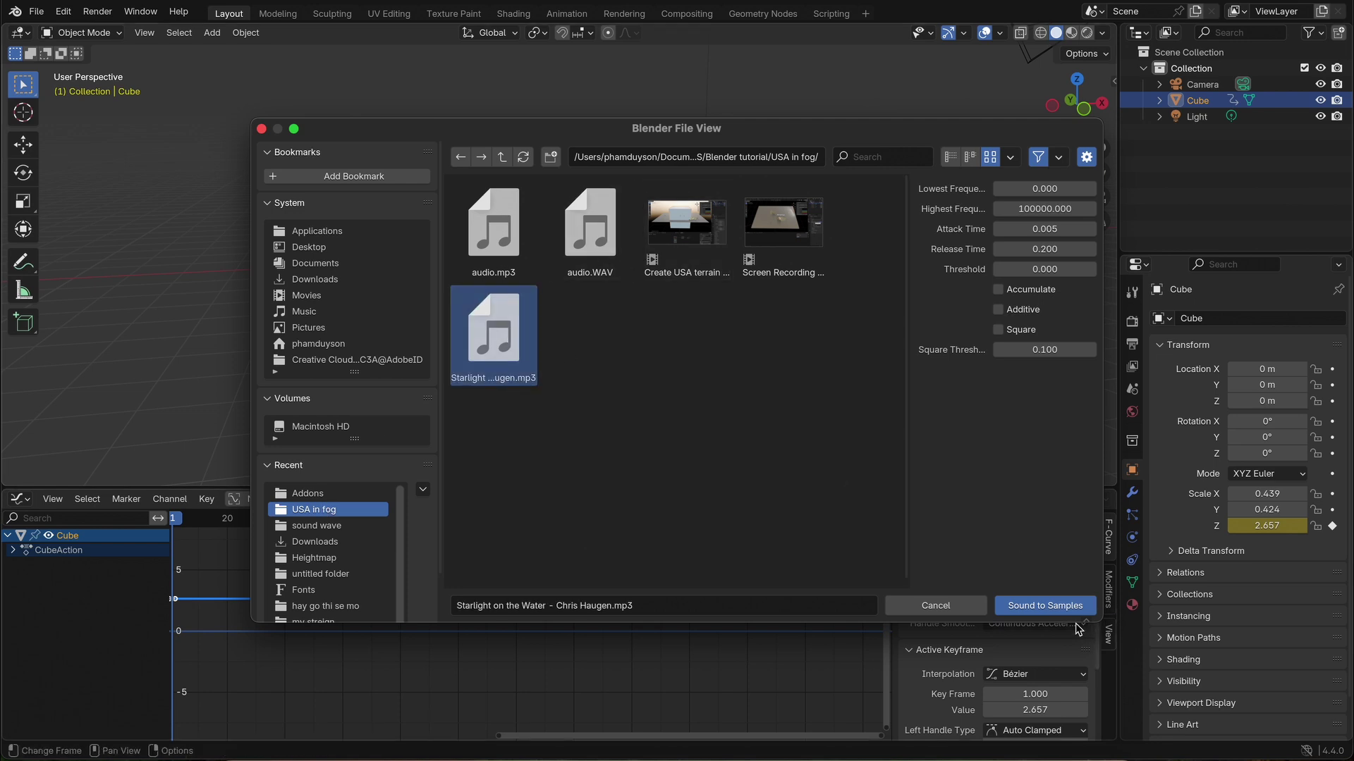
left_click(1045, 605)
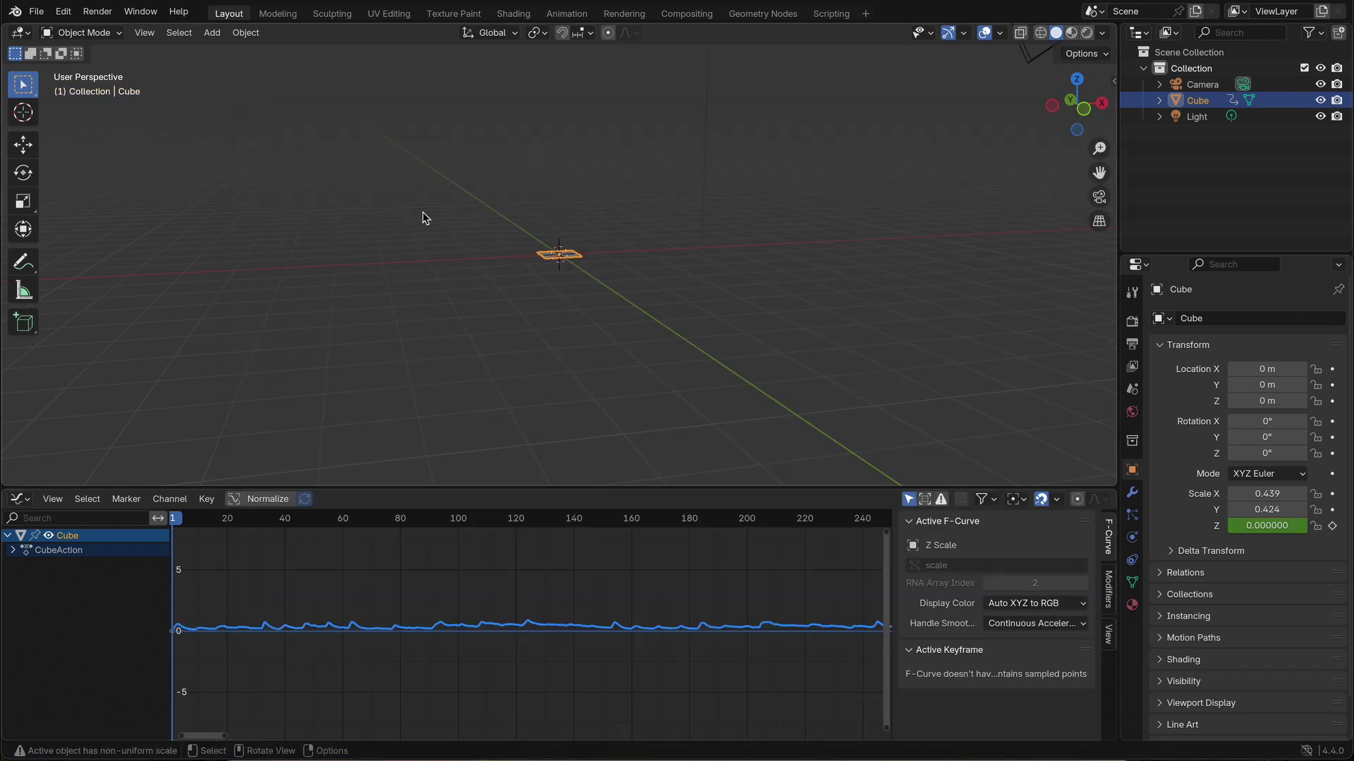
Step: Add a speaker object and move it away from the cube to about X -5.57, Y 1.79, Z 1.56 m
left_click(478, 288)
key("shift+a")
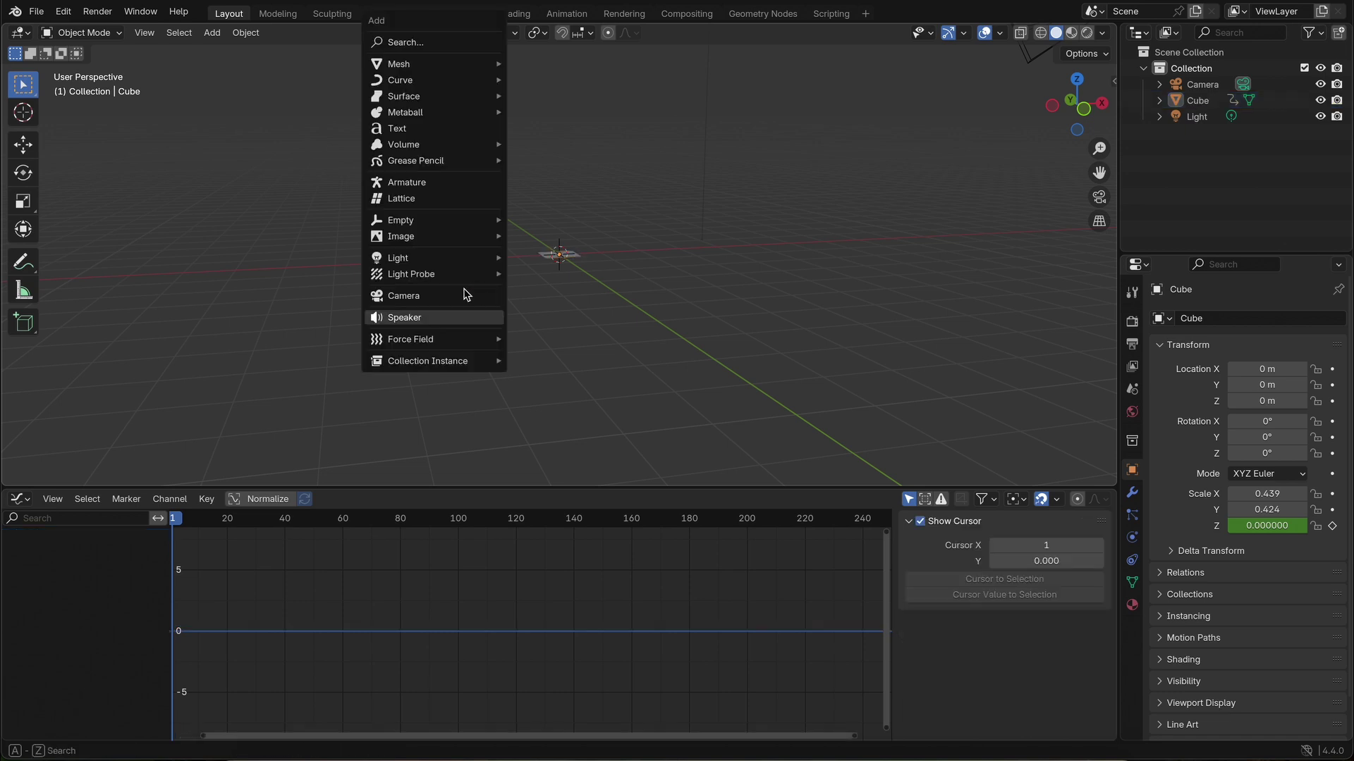
left_click(432, 317)
key("g")
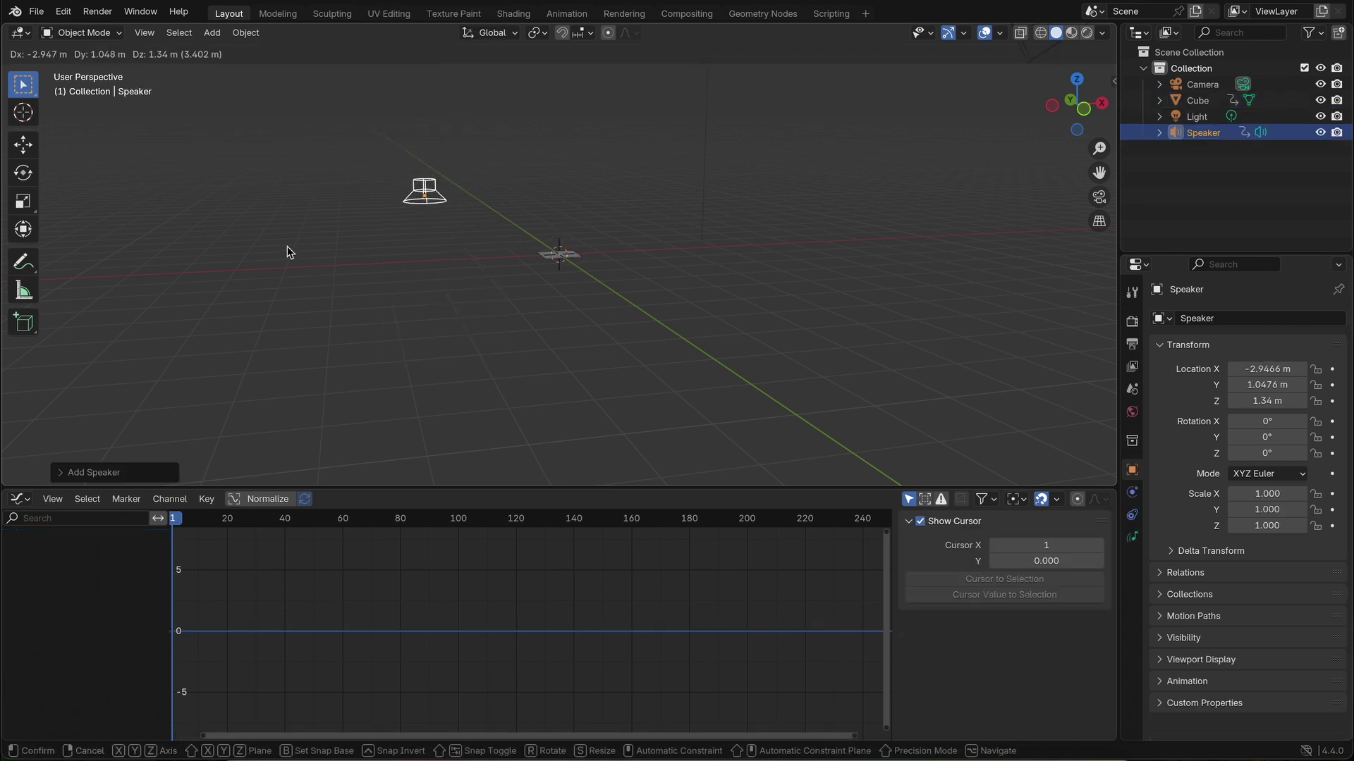
left_click(199, 248)
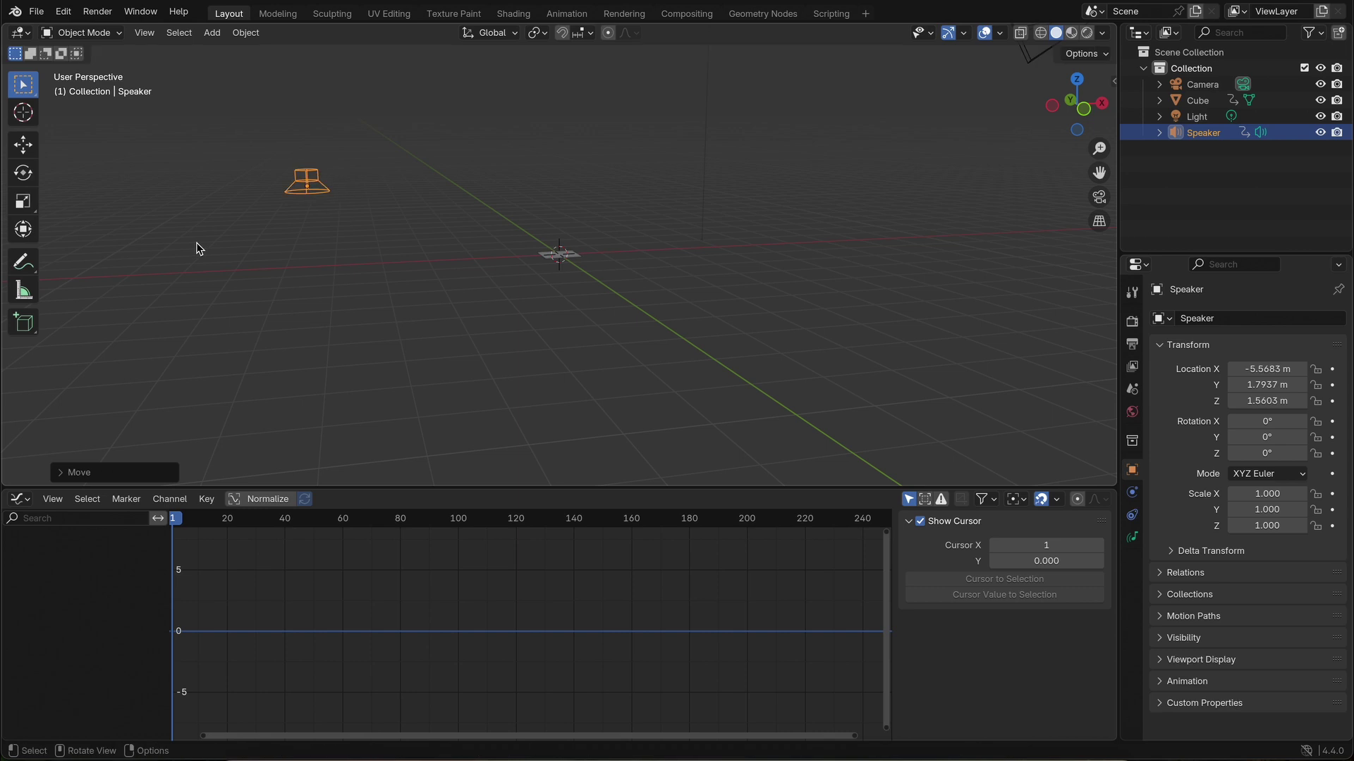
Step: Load the "Starlight on the Water" MP3 from the USA in fog folder into the speaker and play the animation
left_click(1133, 540)
left_click(1269, 370)
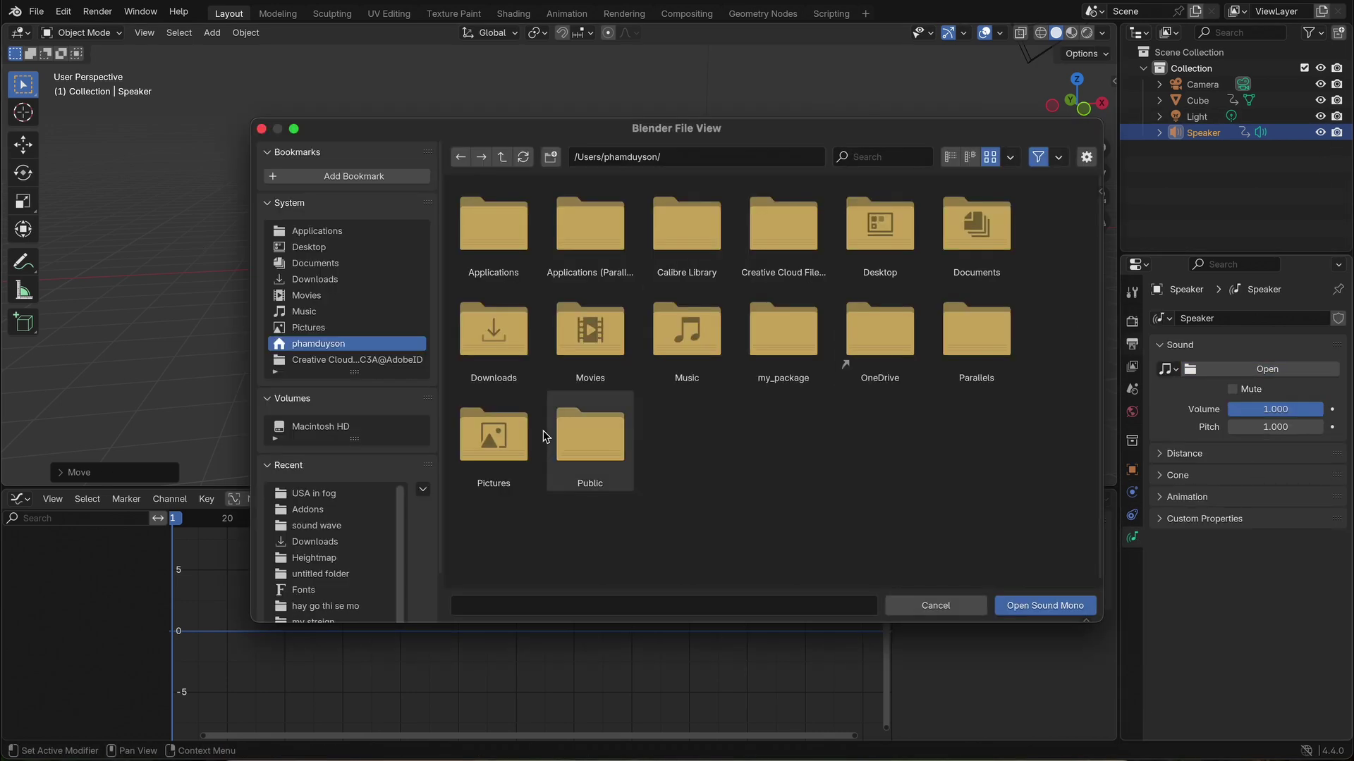
left_click(315, 494)
left_click(887, 233)
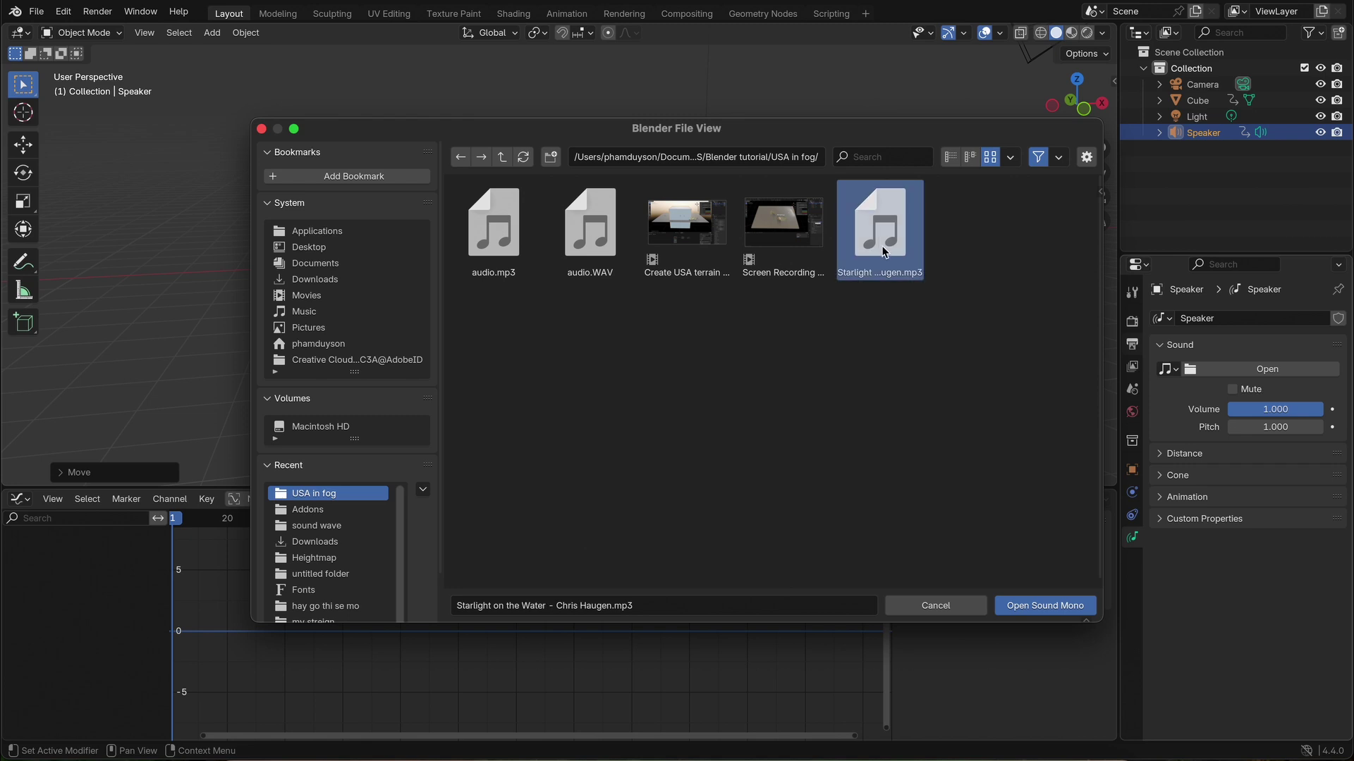
left_click(1044, 606)
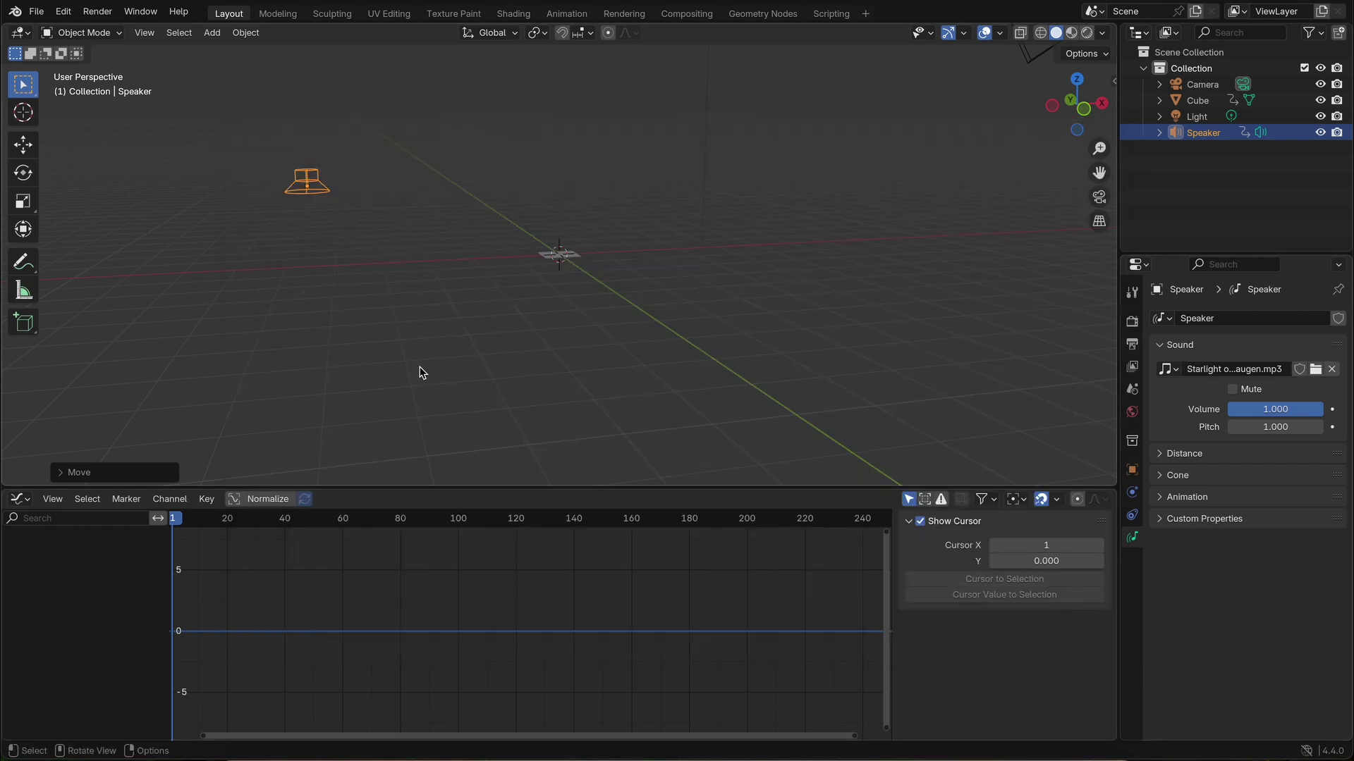
key("space")
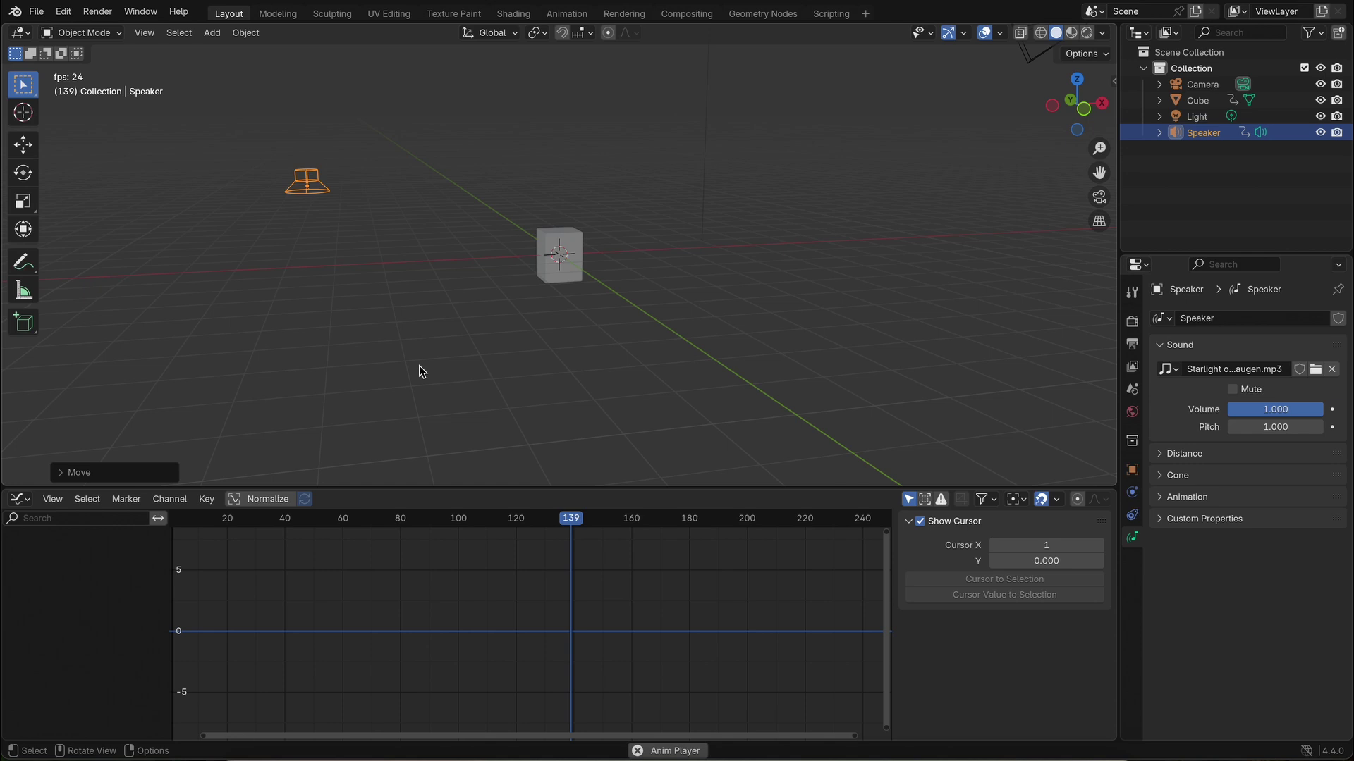
key("space")
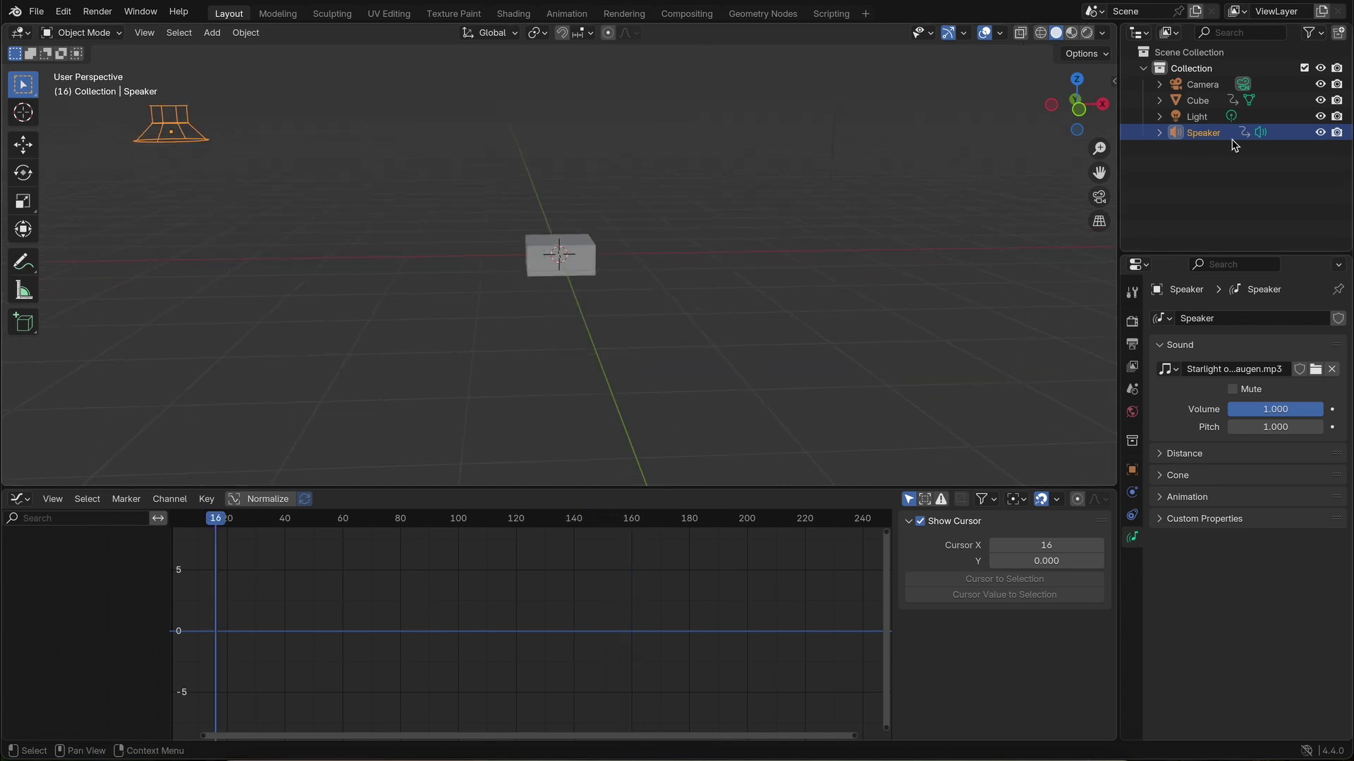
Step: Duplicate the animated cube and place the copy beside it along the X axis with a small gap
left_click(1197, 100)
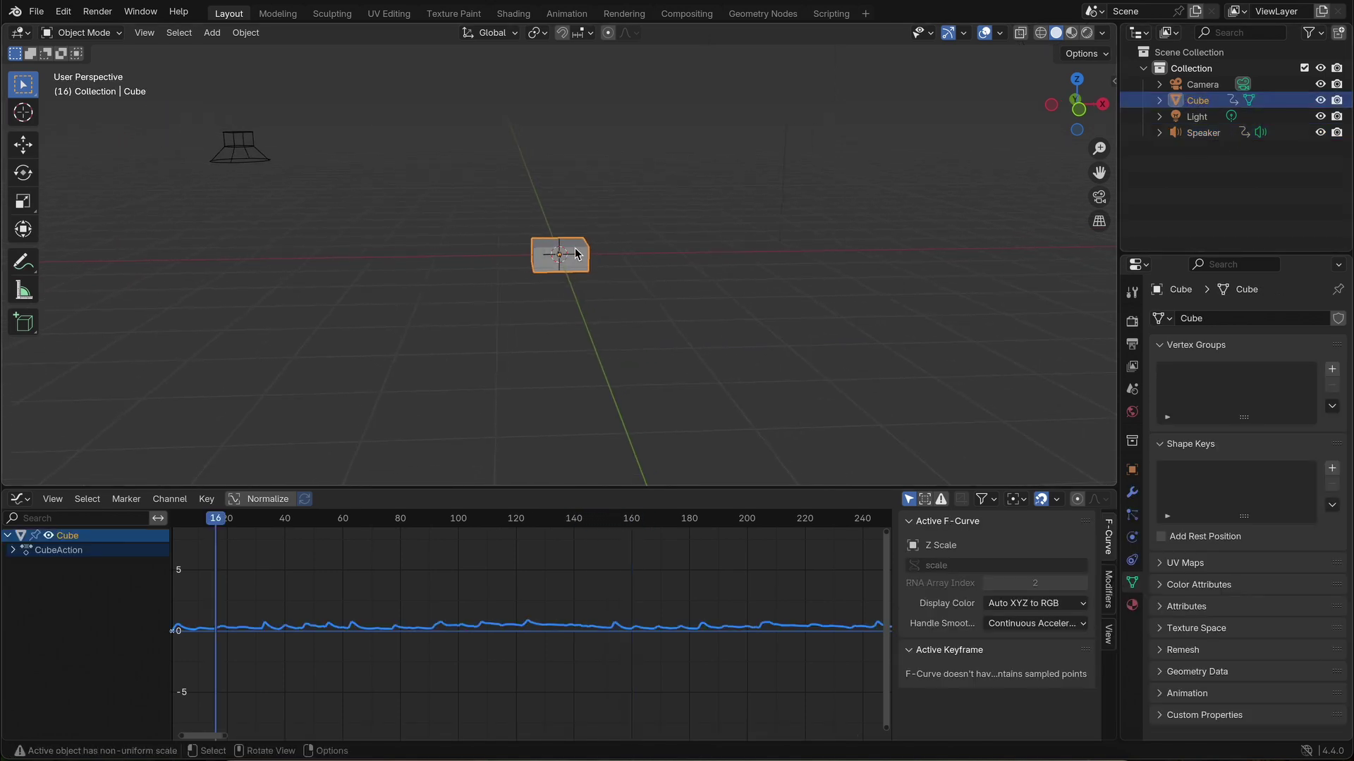
key("shift+d")
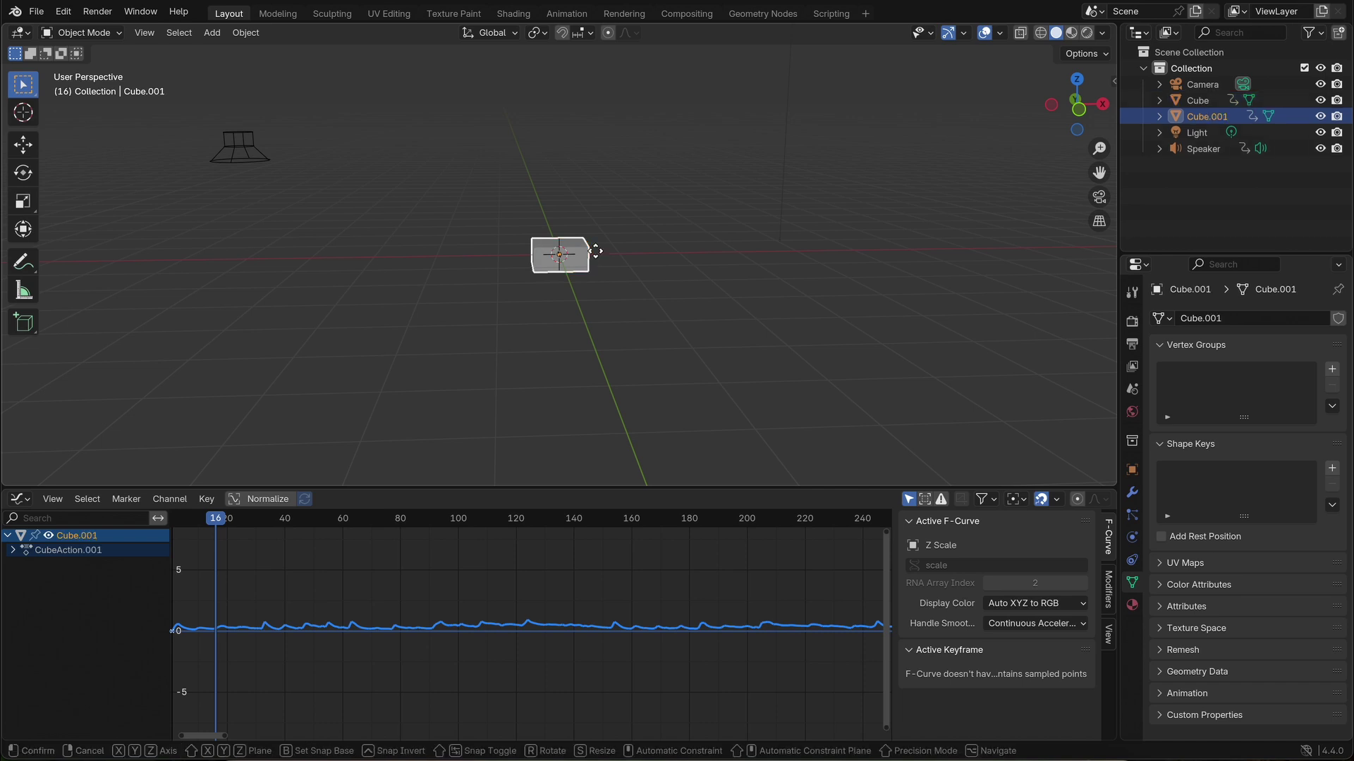
key("x")
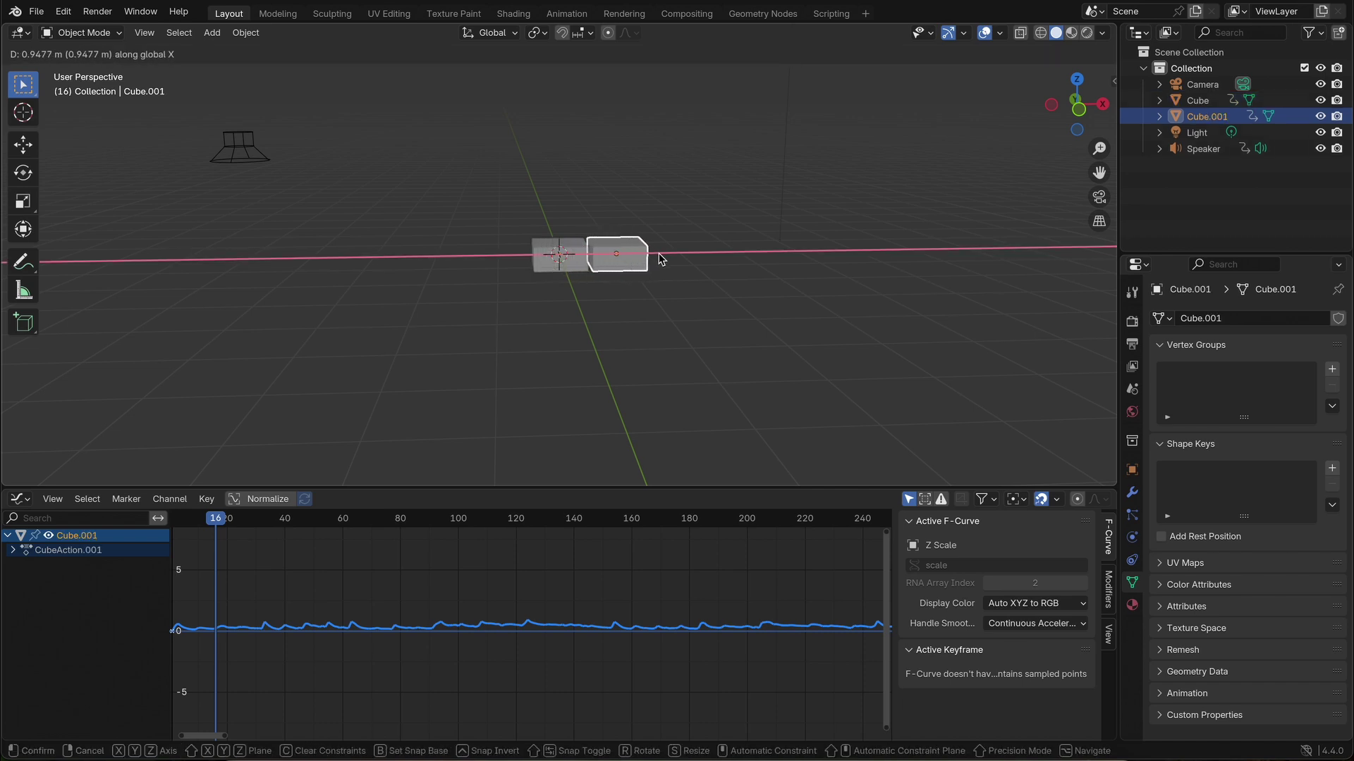
left_click(668, 258)
Step: Repeat the duplication nine more times to extend the evenly spaced row of cubes along X
scroll(667, 258, "down", 5)
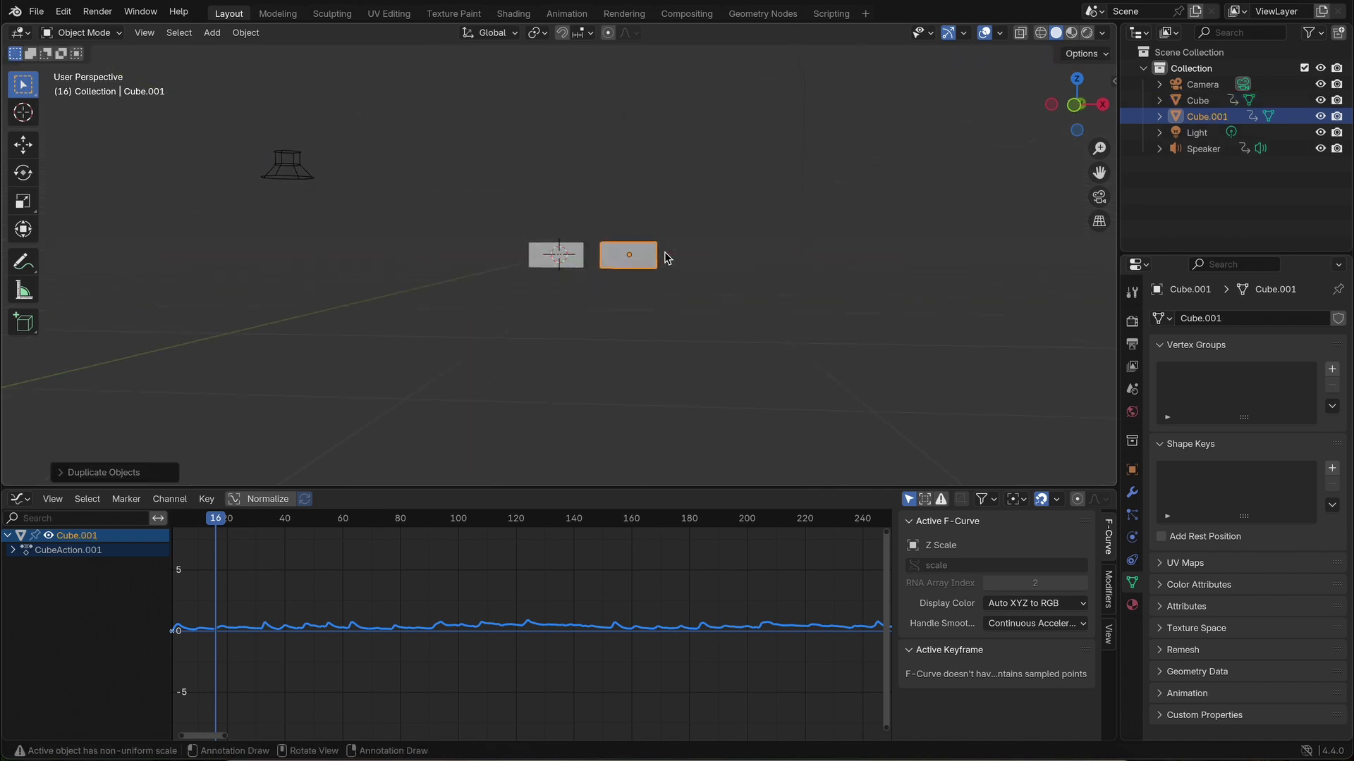
key("shift+r")
key("shift+r")
key("shift+r")
key("shift+r")
key("shift+r")
key("shift+r")
key("shift+r")
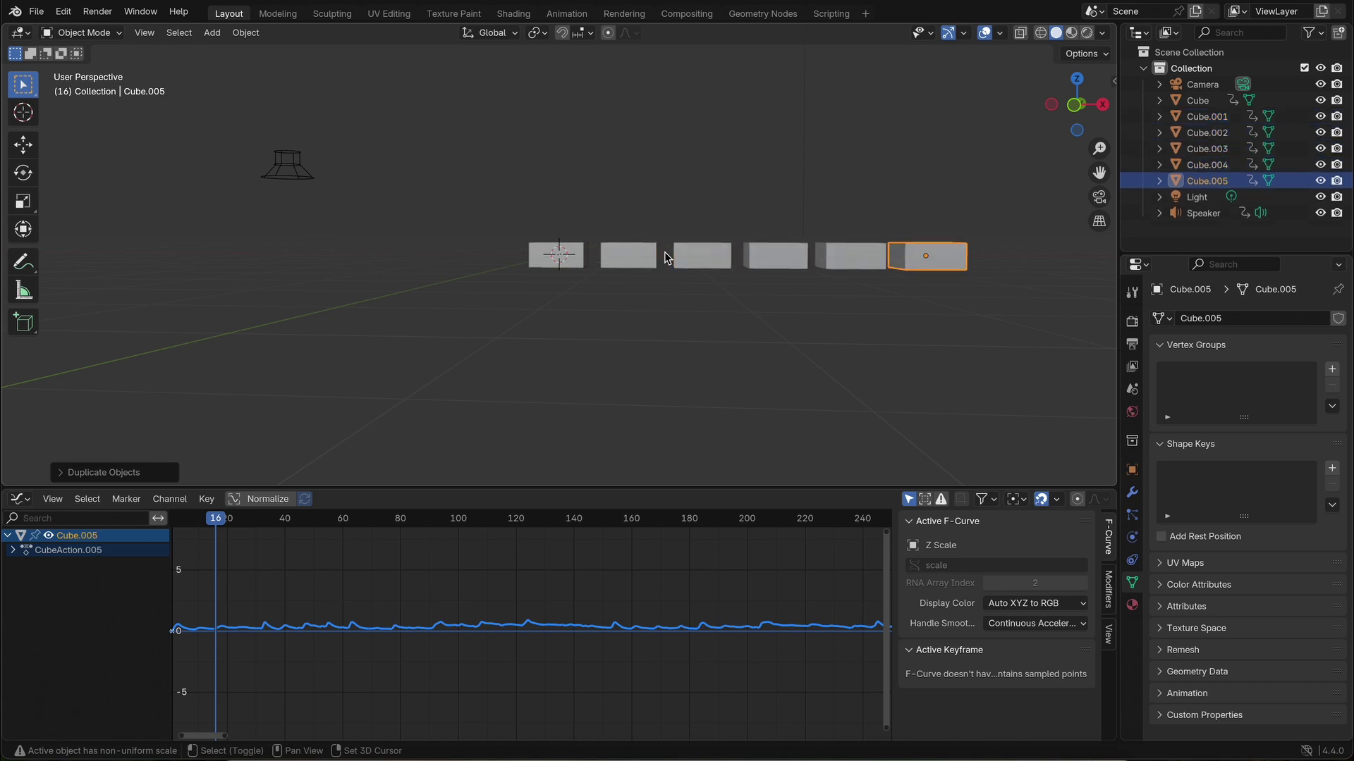
key("shift+r")
key("shift+r")
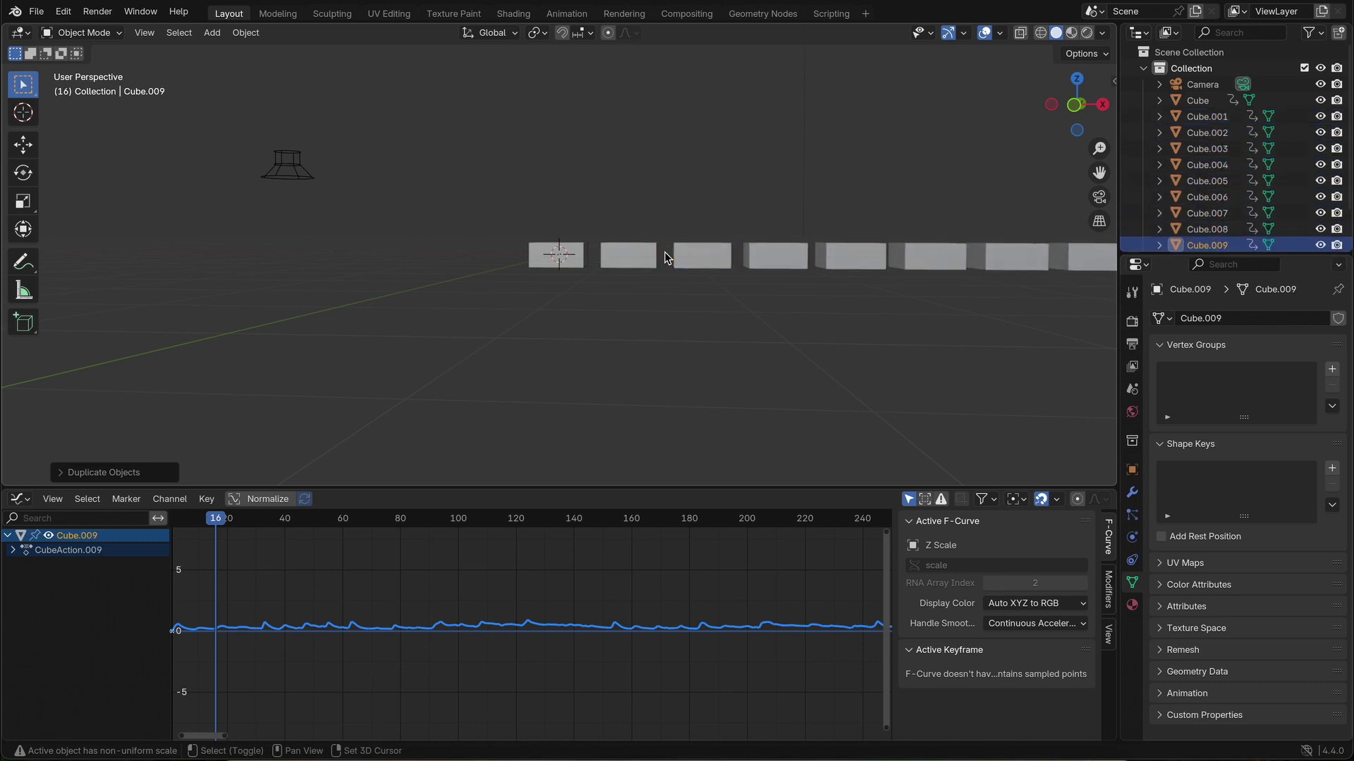
key("KP_8")
Step: Examine the whole row of duplicated cubes up close and from the front
scroll(667, 258, "up", 5, "ctrl")
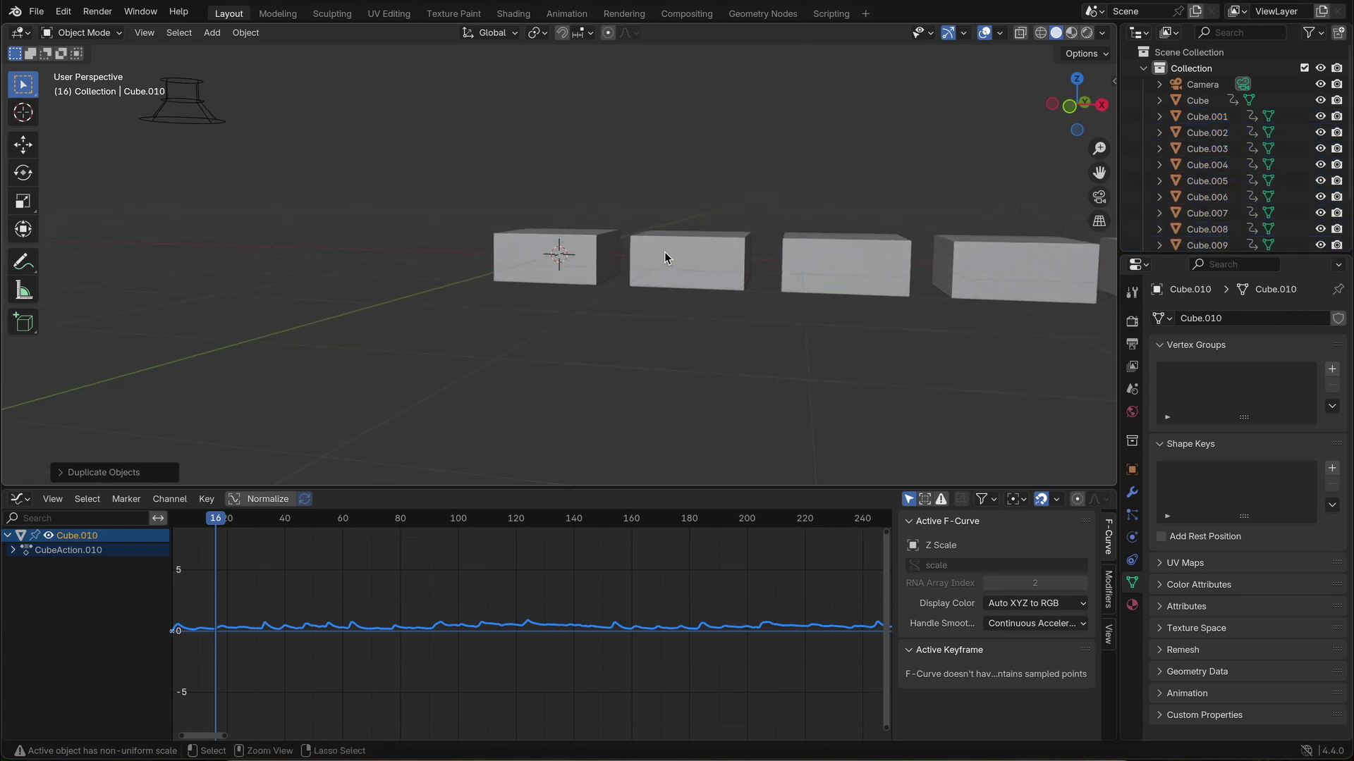
scroll(668, 258, "down", 8, "ctrl")
scroll(667, 258, "right", 5, "shift")
scroll(668, 258, "right", 3, "shift")
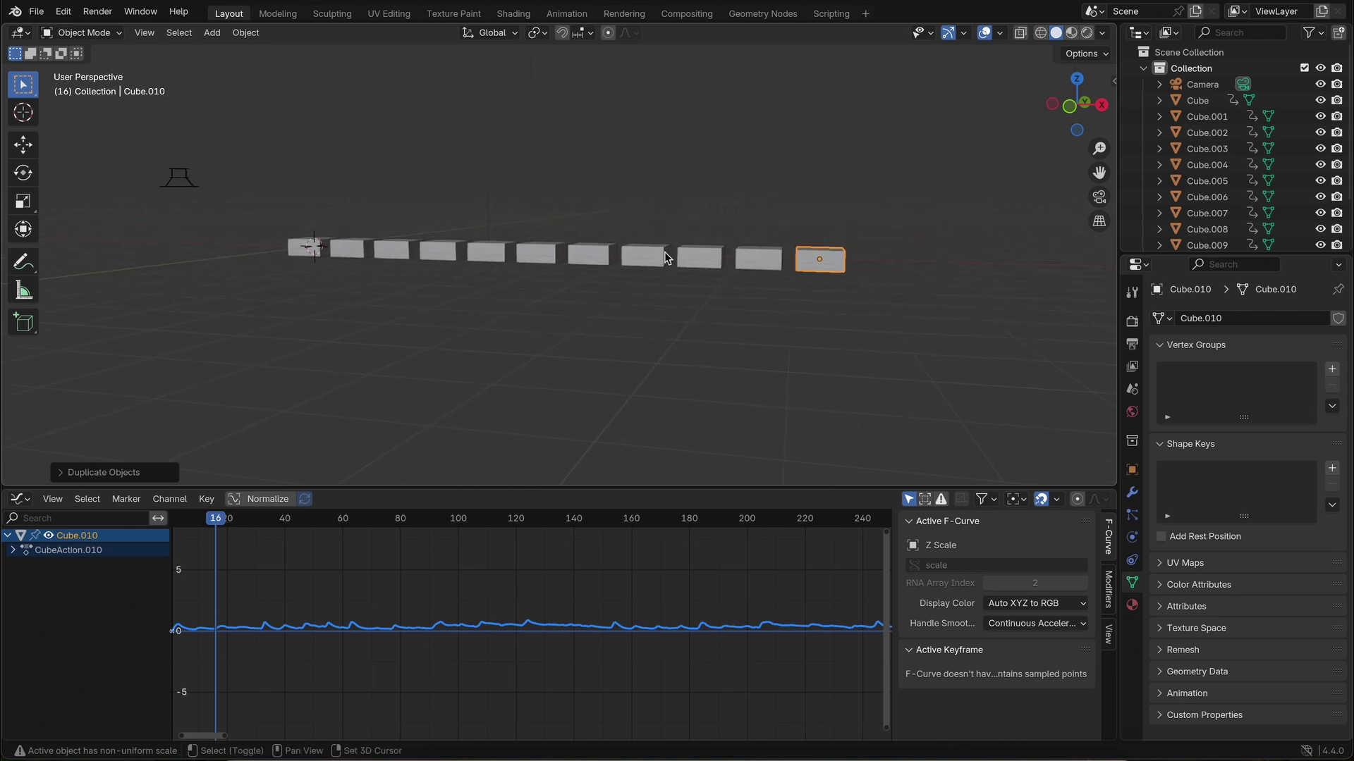
scroll(668, 258, "left", 3, "shift")
scroll(667, 258, "down", 4)
scroll(667, 258, "left", 4)
key("KP_4")
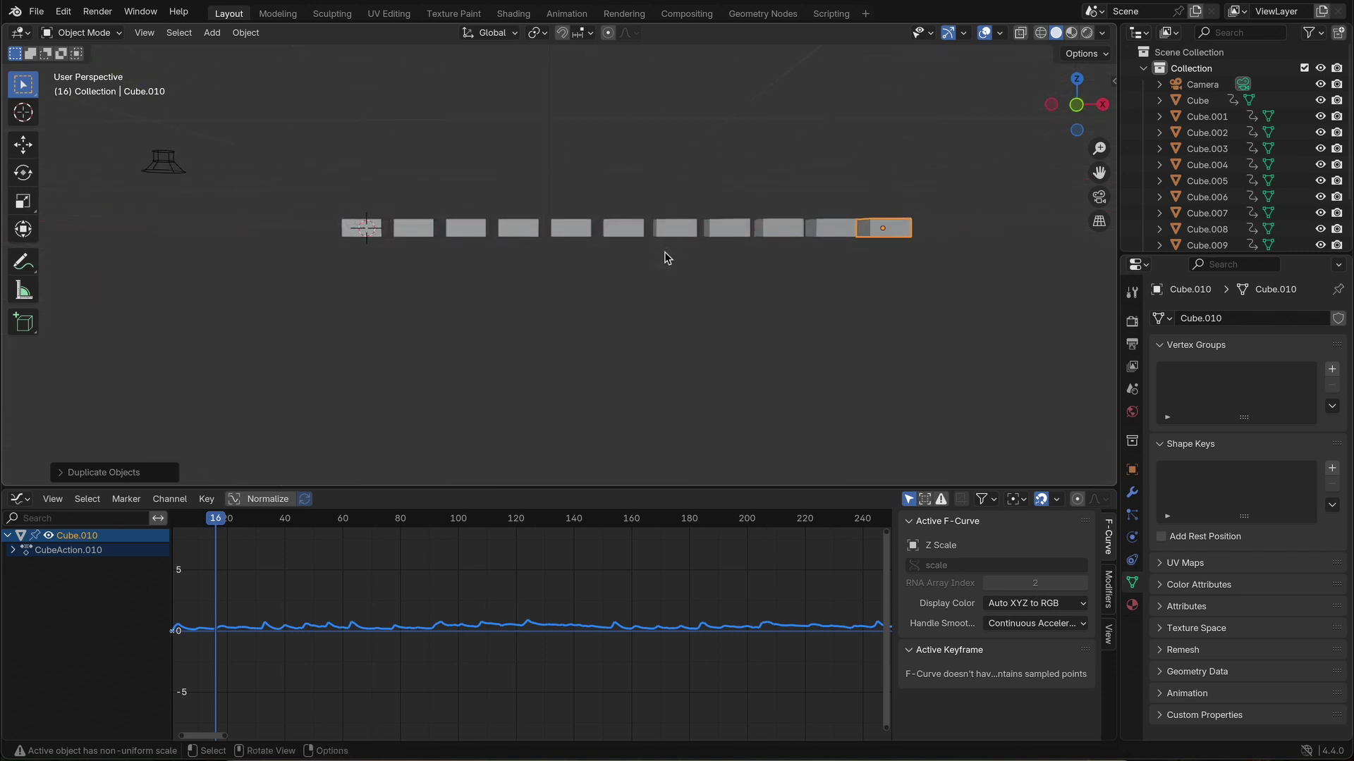
Step: Add a Noise F-Curve modifier to the sixth cube's Z Scale curve and set its blend type to Multiply
left_click(621, 232)
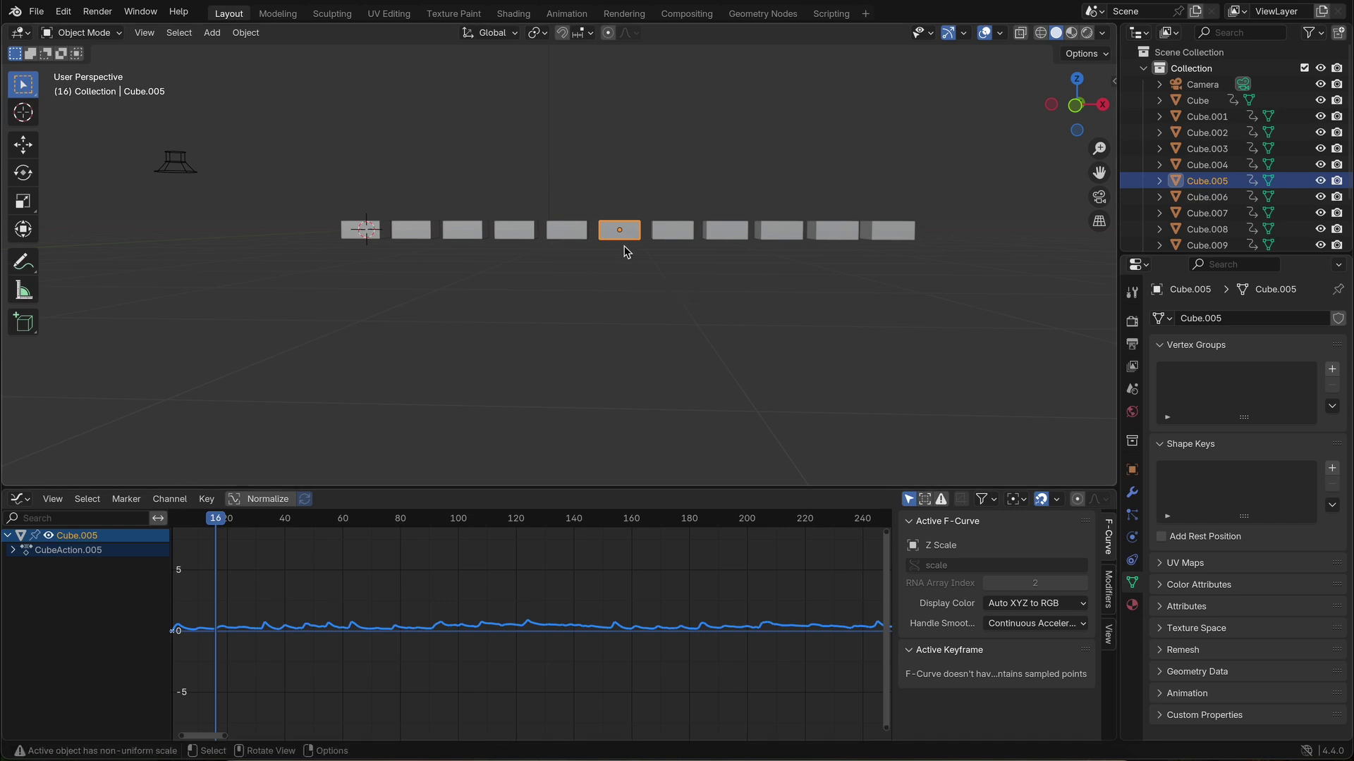
left_click(1109, 599)
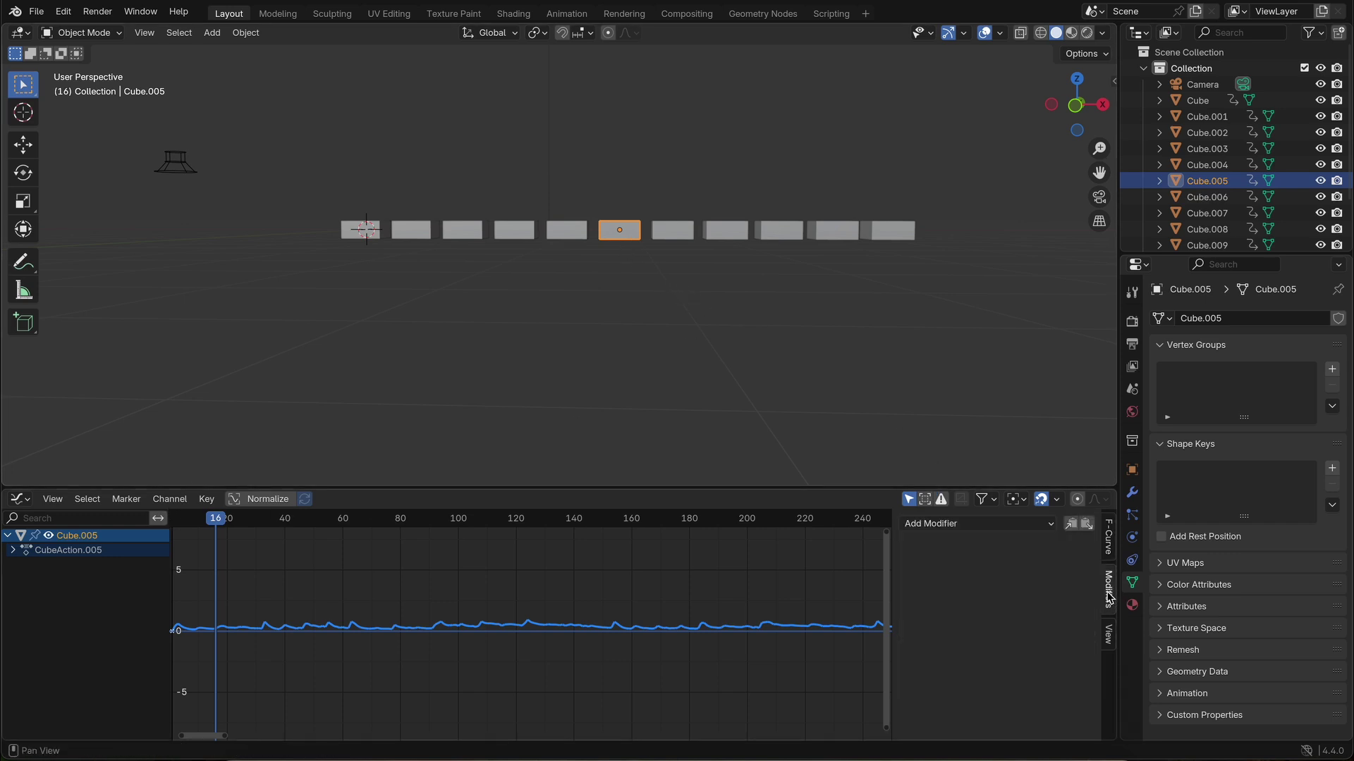
left_click(1008, 522)
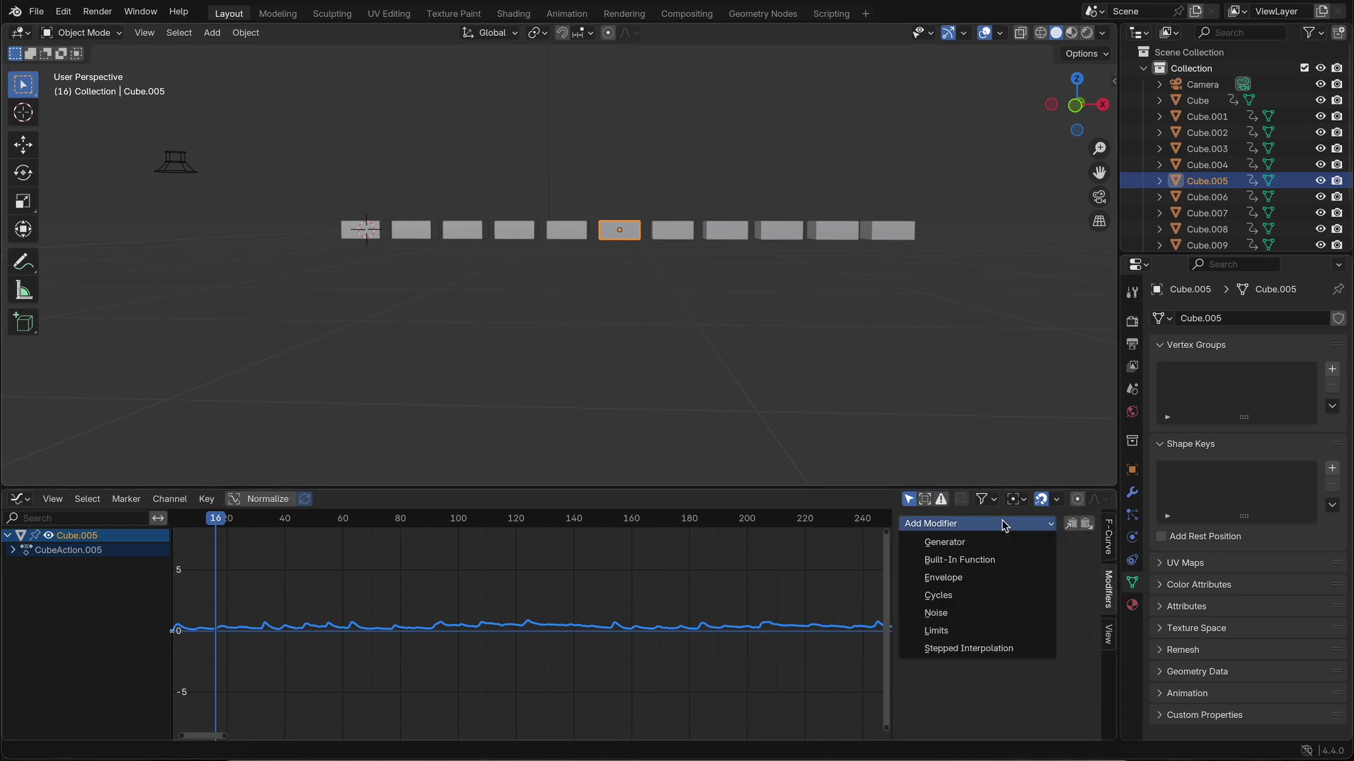
left_click(949, 614)
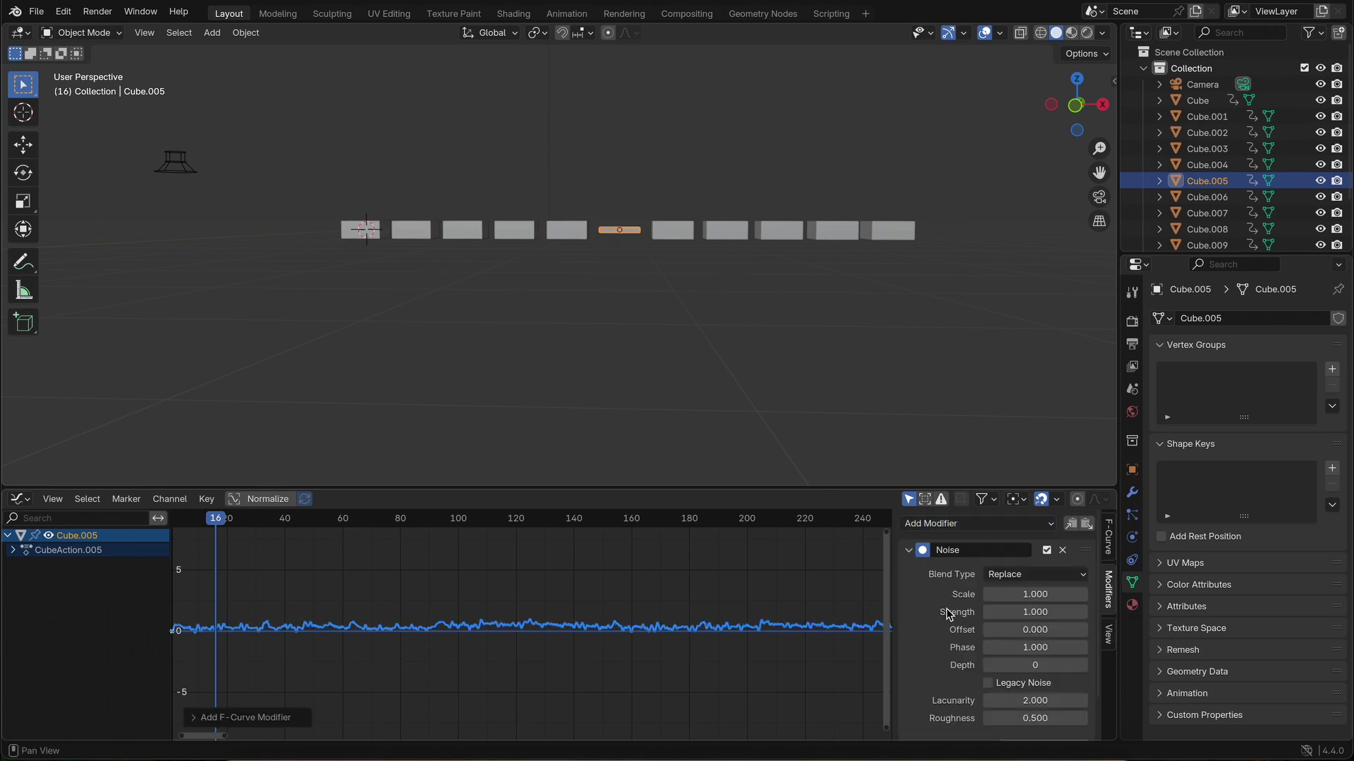
left_click(1022, 576)
left_click(1010, 645)
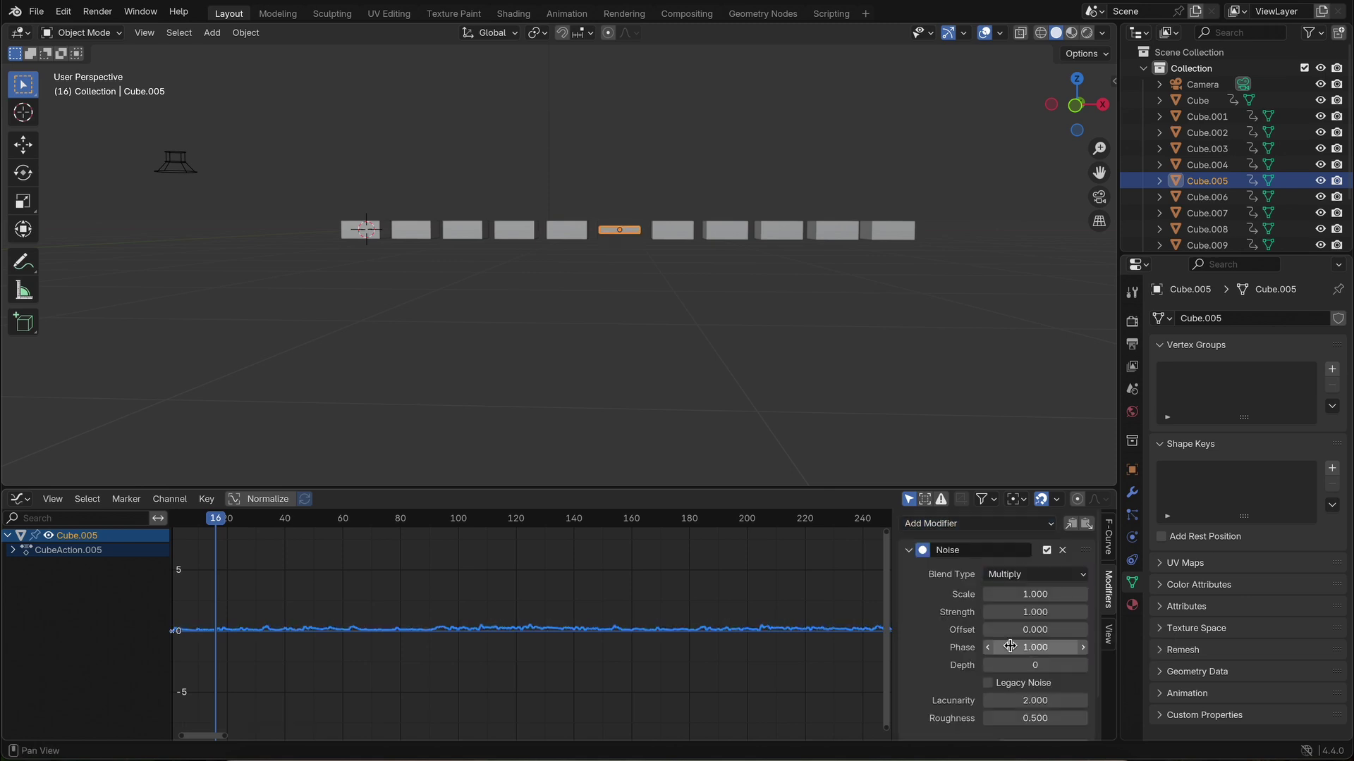
Step: Set the Noise modifier's strength to 10 on the sixth cube's curve
left_click(1041, 612)
type("10")
key("Return")
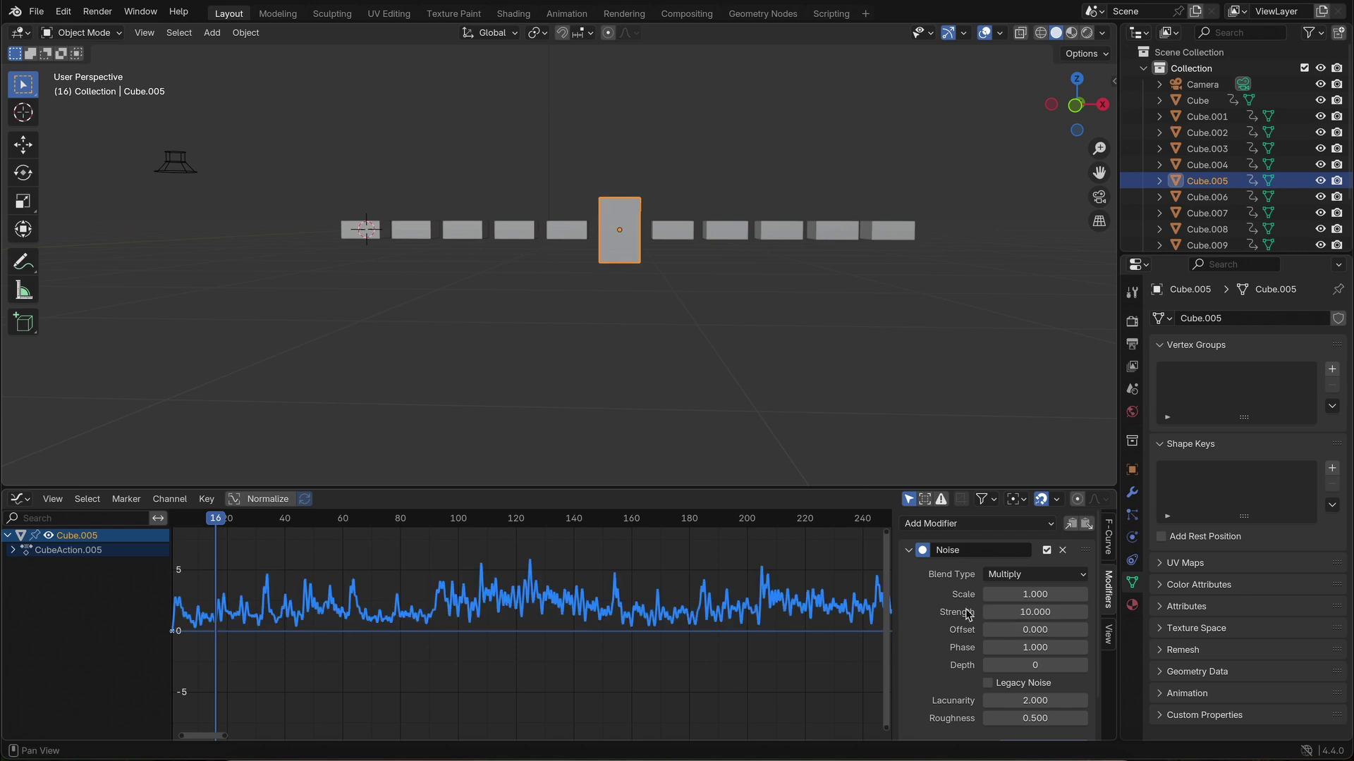
Step: Set the Noise modifier's strength to 20 on the sixth cube's curve
left_click(1036, 612)
type("20")
key("Return")
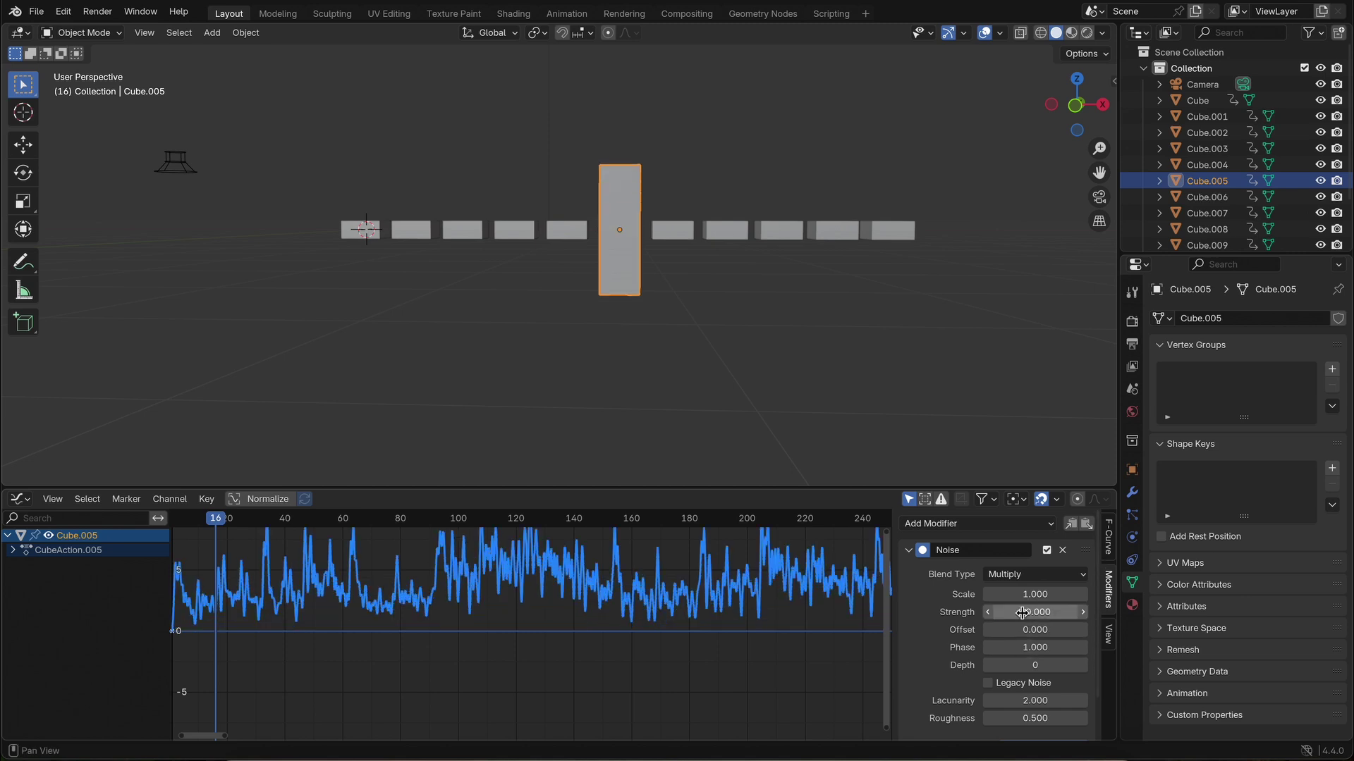
Step: Add a Noise F-Curve modifier to the seventh cube's Z Scale curve and set its blend type to Multiply
left_click(667, 235)
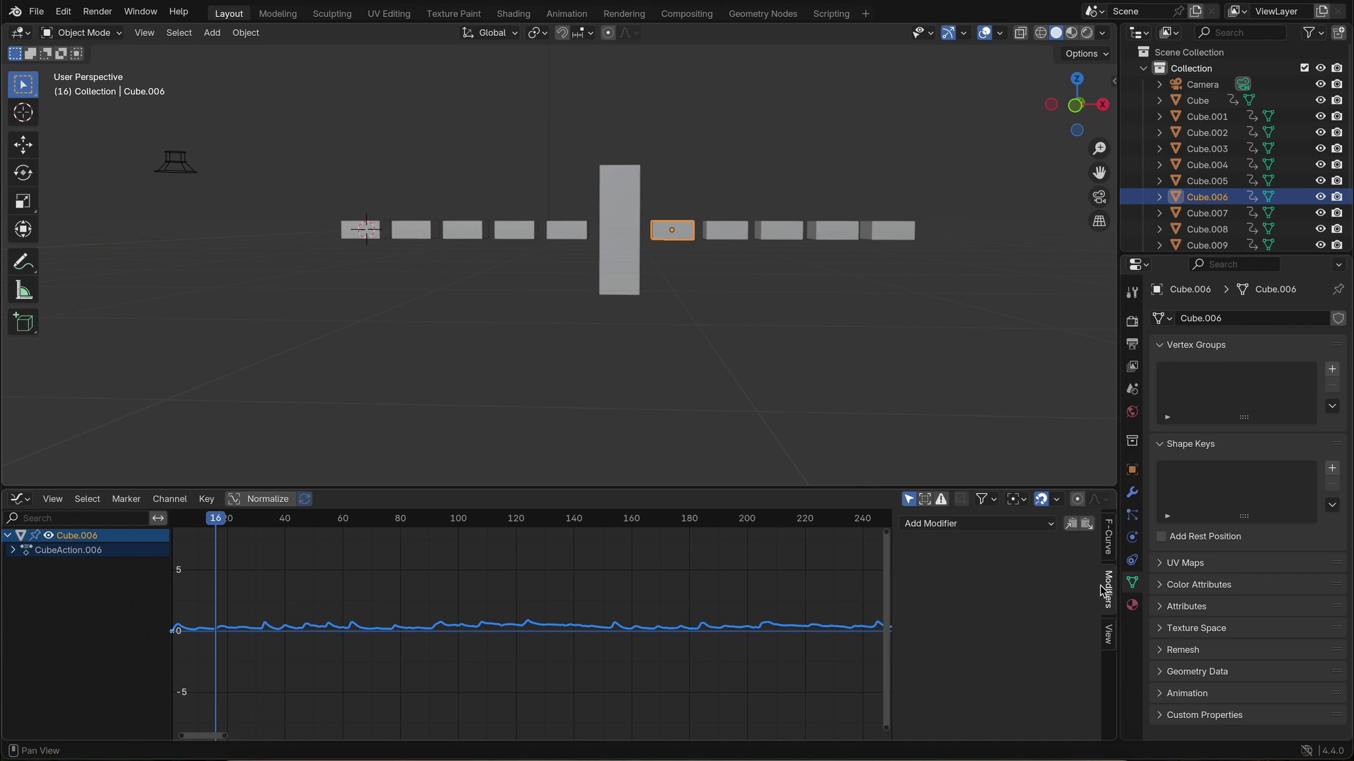
left_click(1029, 523)
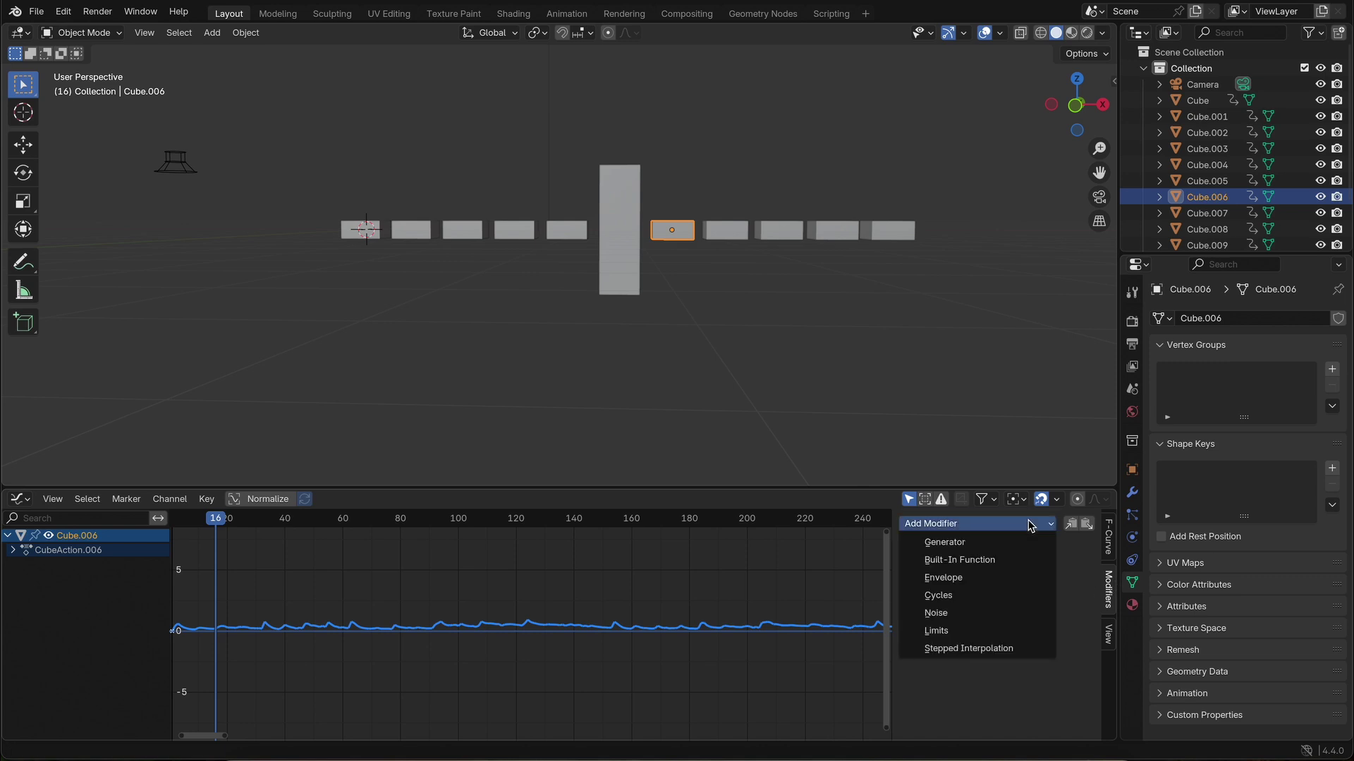
left_click(948, 613)
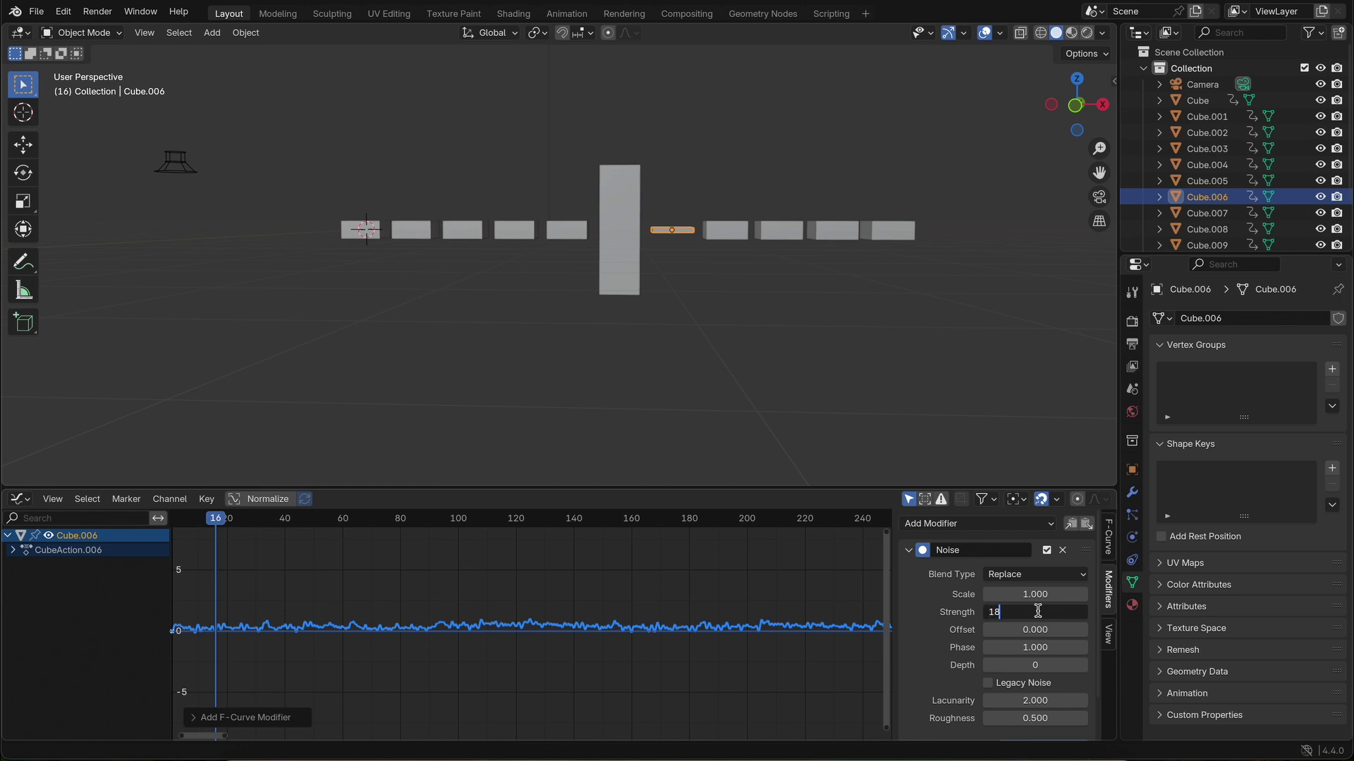
key("Return")
left_click(1035, 574)
Step: Set the Noise modifier's strength to 18 on the seventh cube's curve and adjust its offset
double_click(1048, 612)
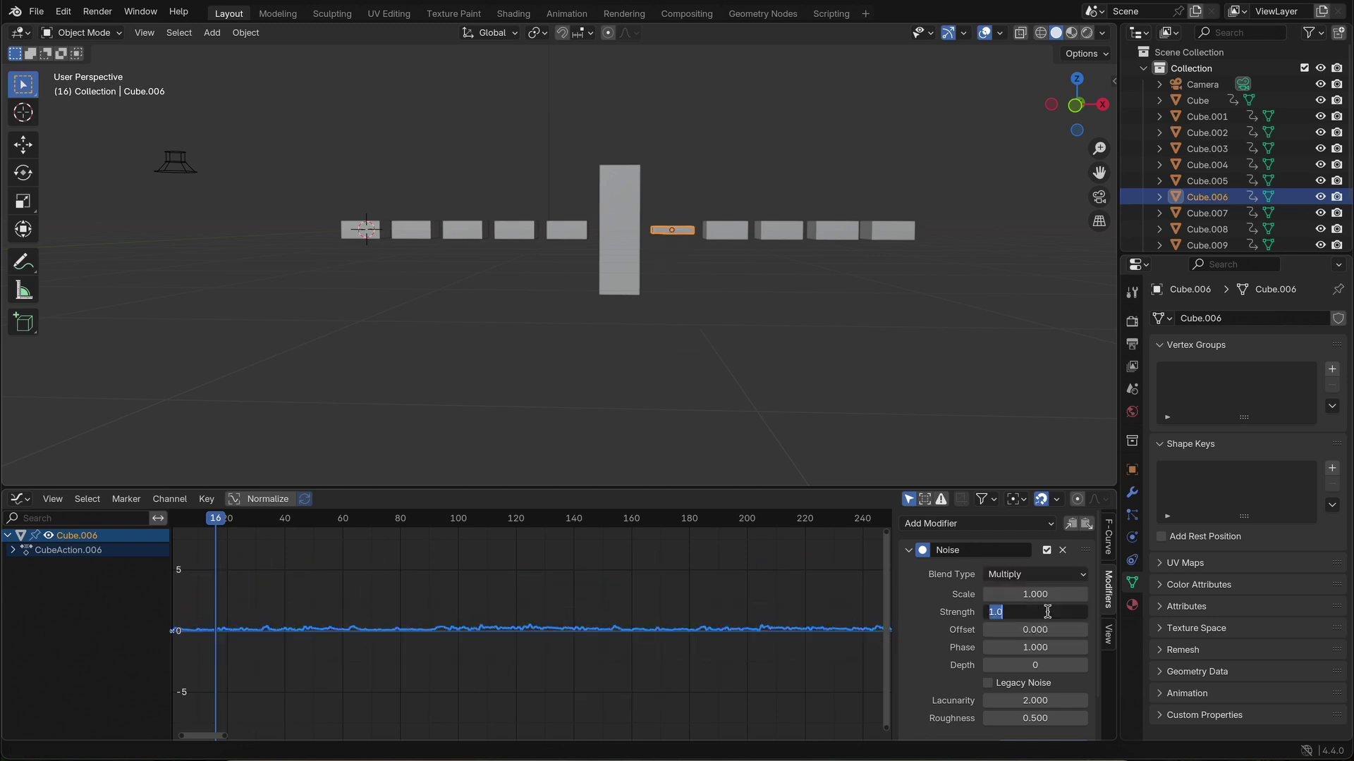
type("18")
key("Return")
double_click(1018, 630)
key("Return")
key("Return")
Step: Add a Multiply Noise modifier with strength 16 and offset 0.7 to the eighth cube's curve and scrub to frame 76
left_click(726, 231)
left_click(977, 524)
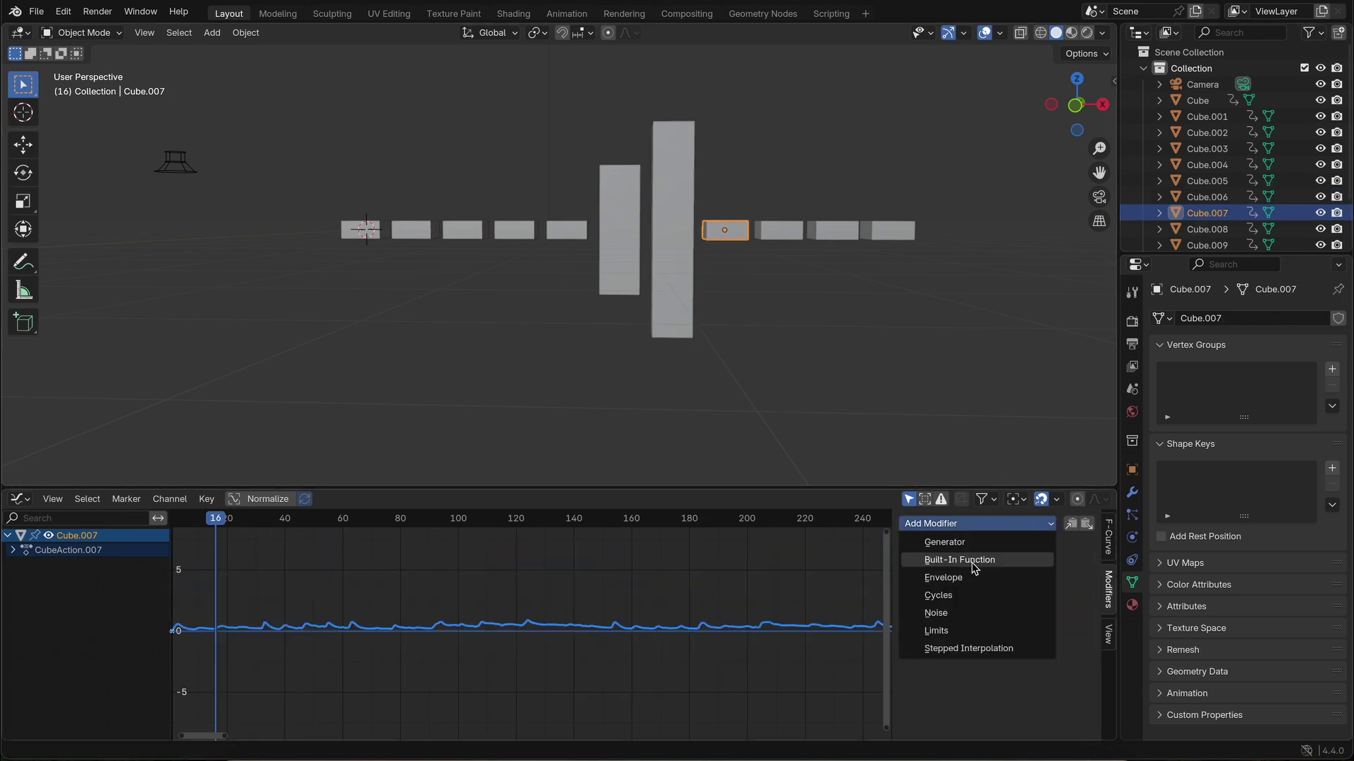
left_click(1034, 619)
type("8")
key("Return")
double_click(1030, 629)
type("0.7")
left_click_drag(216, 518, 353, 523)
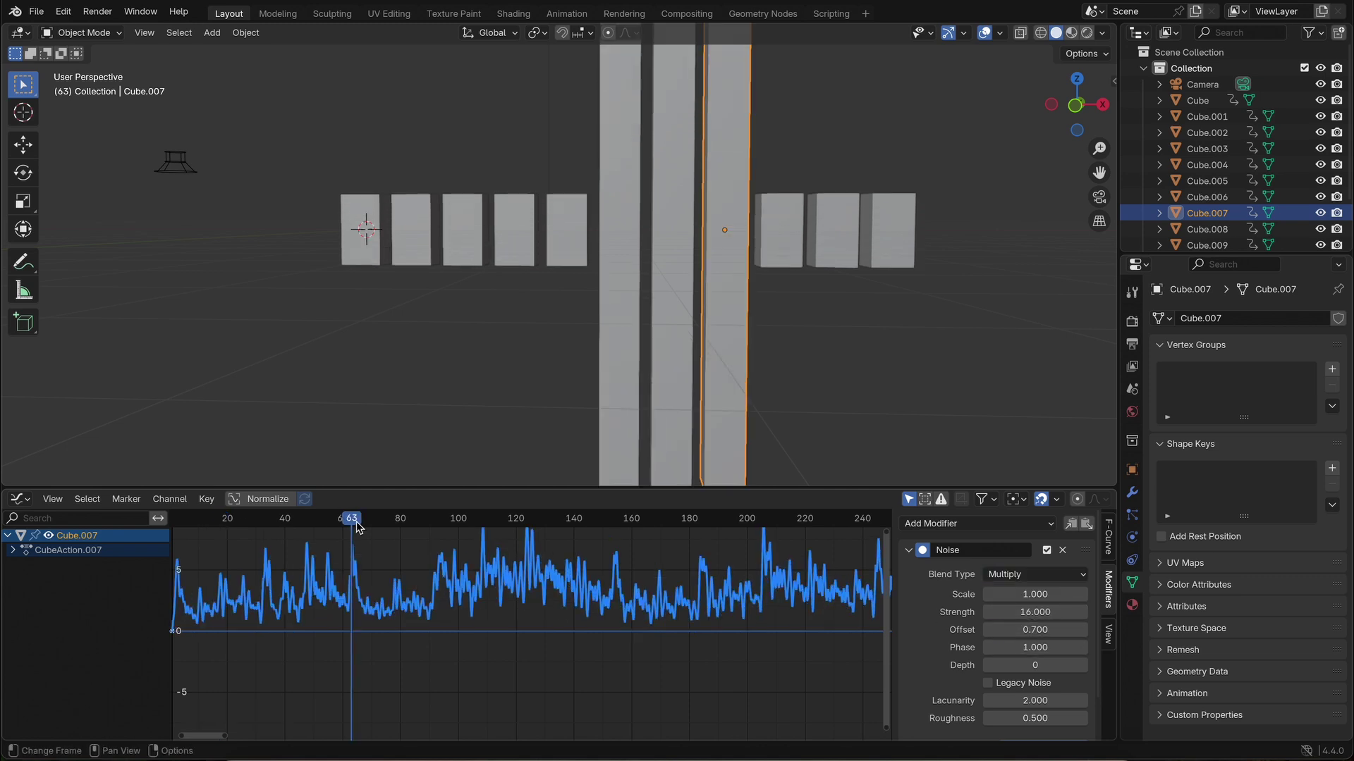
Step: Add a Multiply Noise modifier with strength 14 and offset 0.8 to the ninth cube's curve
scroll(559, 282, "down", 3)
left_click(681, 241)
left_click(977, 524)
left_click(977, 612)
double_click(1046, 612)
type("18")
double_click(1034, 628)
type("0.8")
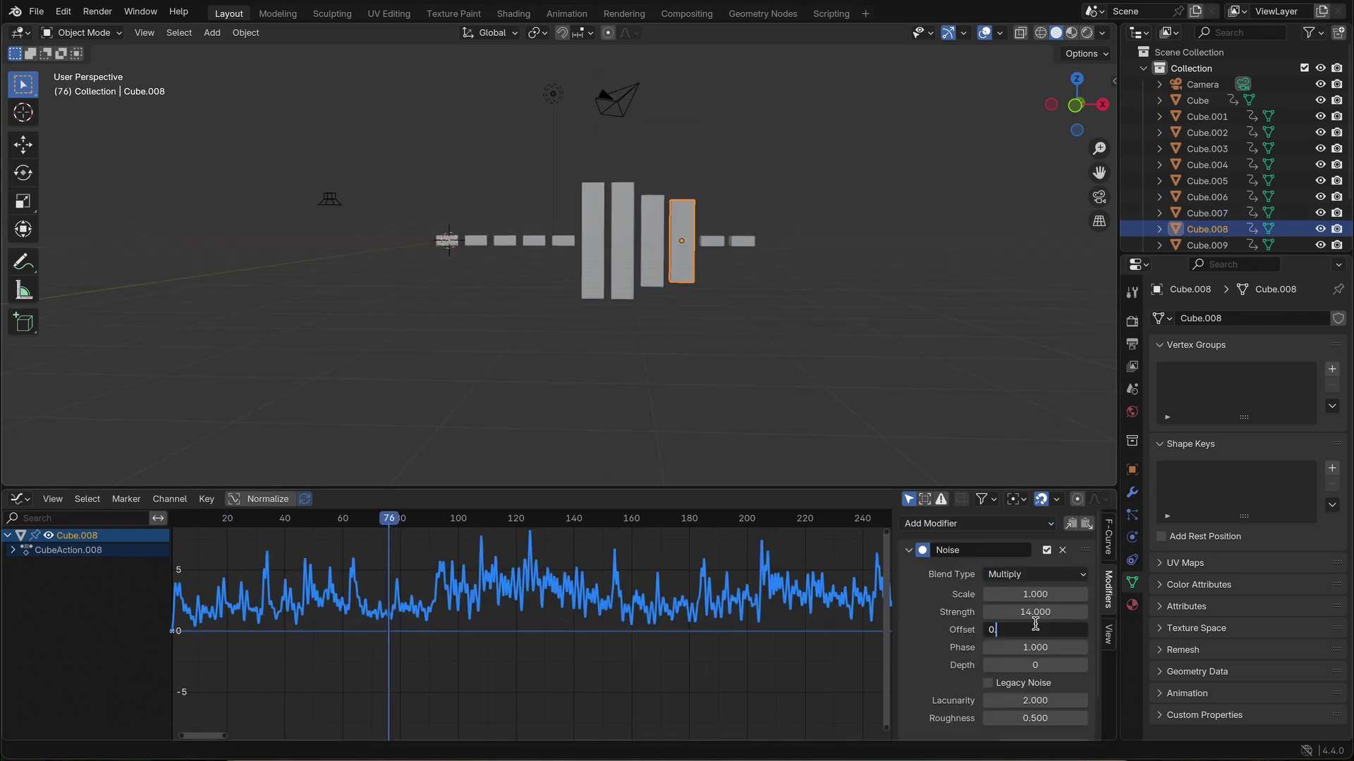
key("Return")
Step: Add a Multiply Noise modifier with strength 12 and offset 3 to the tenth cube's curve
left_click(711, 241)
left_click(978, 524)
left_click(979, 613)
left_click(1047, 609)
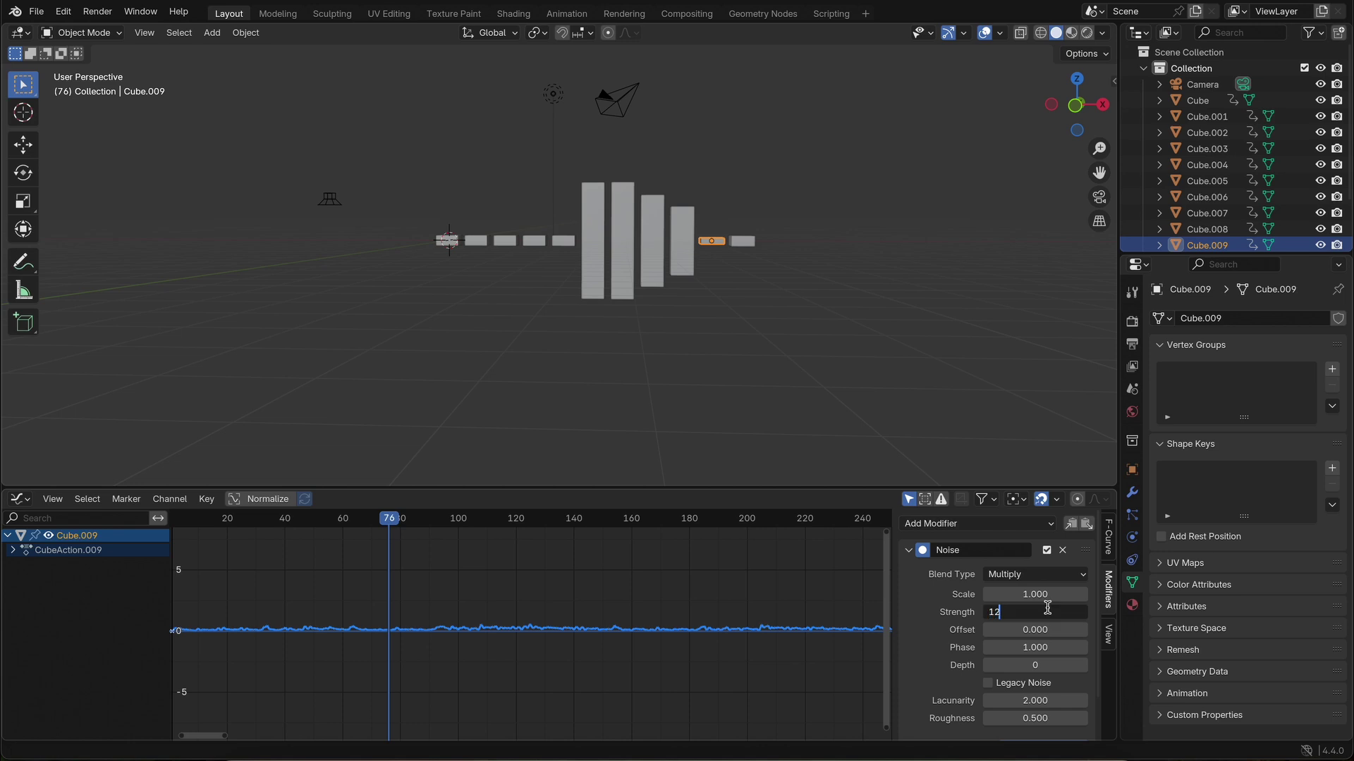
double_click(1035, 629)
type("3")
Step: Add a Multiply Noise modifier with strength 10 and offset 4 to the last cube's curve
left_click(742, 241)
left_click(977, 524)
left_click(979, 613)
double_click(1043, 609)
type("104")
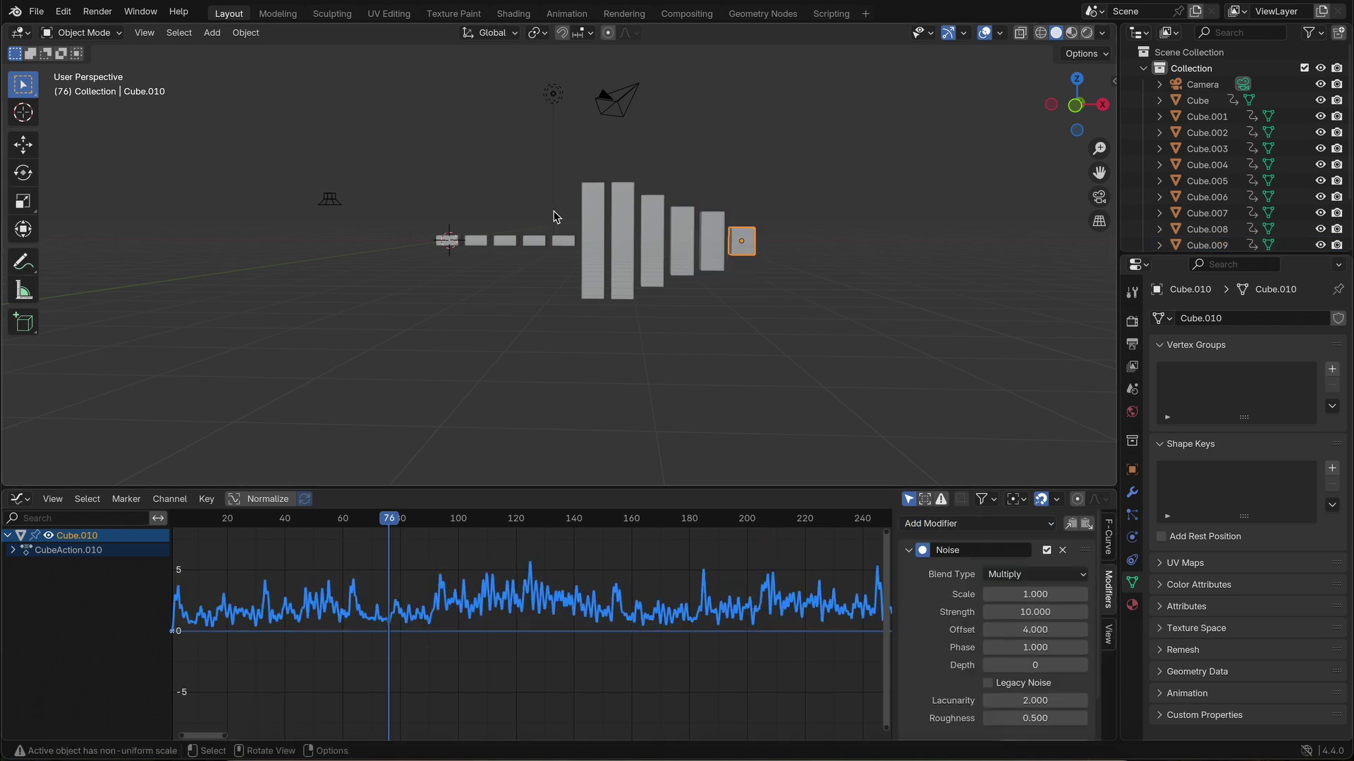
Step: Add a Multiply Noise modifier with strength 12 to the fifth cube's curve and adjust its offset
left_click(563, 240)
left_click(978, 524)
left_click(978, 613)
double_click(1034, 613)
type("12")
double_click(1050, 629)
Step: Add a Noise modifier to the fourth cube's curve, blended as Multiply with strength 10 and offset 3
left_click(534, 241)
left_click(978, 524)
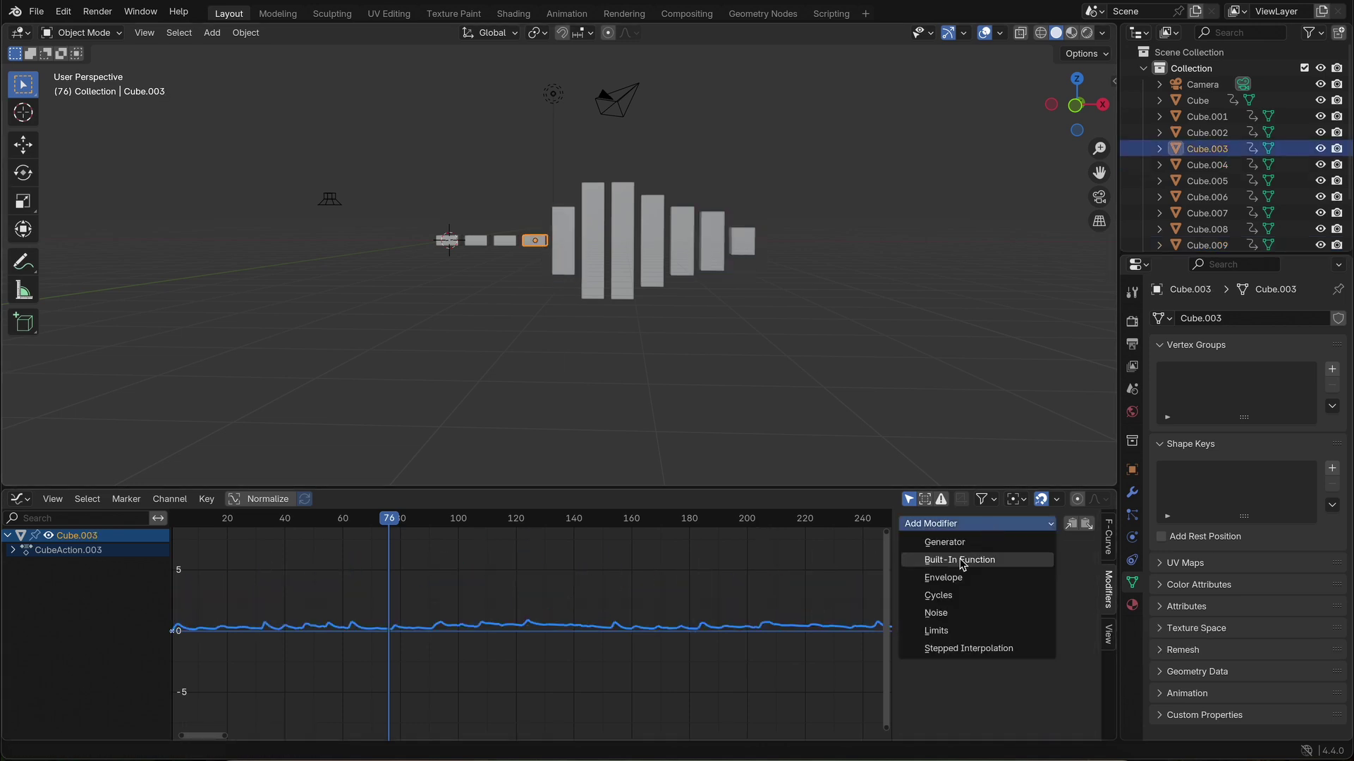
left_click(935, 612)
left_click(1035, 575)
left_click(1015, 612)
double_click(1035, 611)
type("10")
key("Return")
double_click(1030, 630)
type("3")
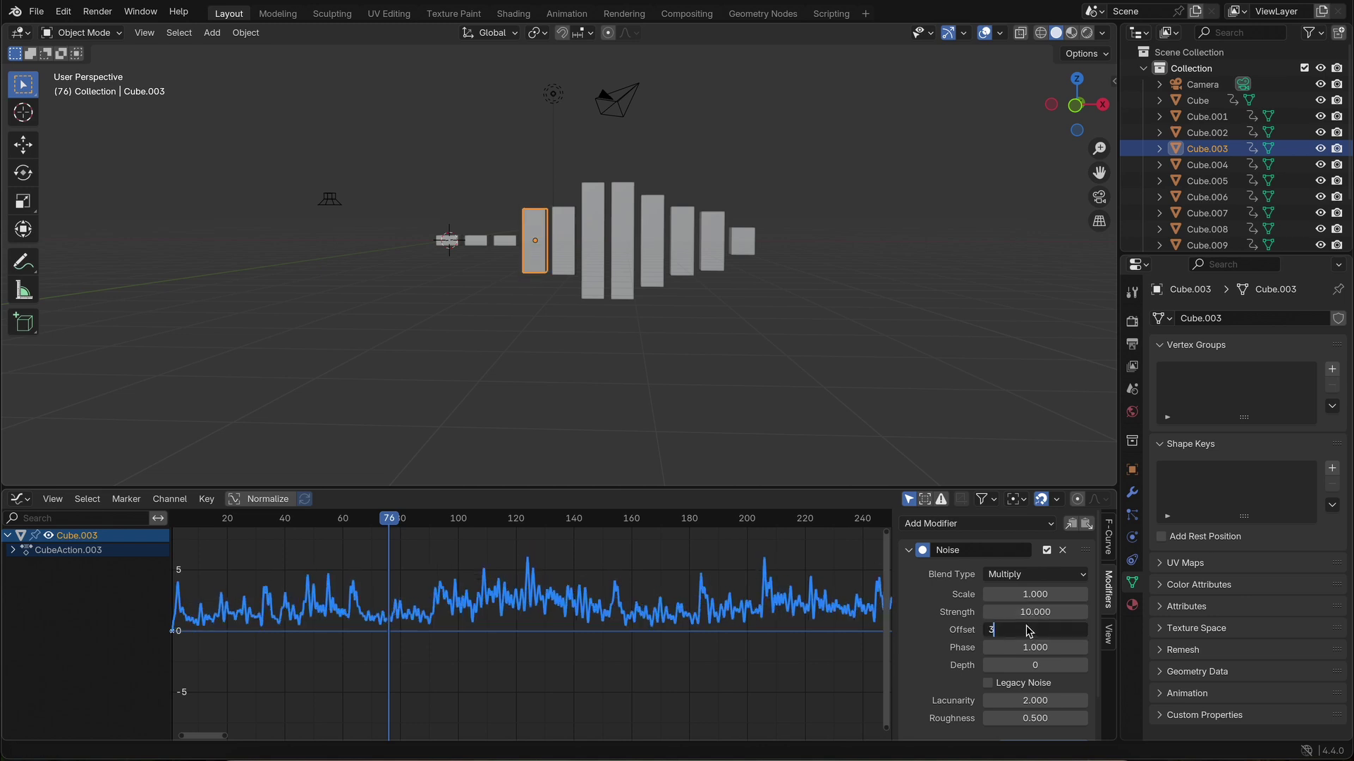
key("Return")
Step: Add a Noise modifier to the third cube's curve, blended as Multiply with strength 10
left_click(505, 240)
left_click(978, 523)
left_click(957, 614)
left_click(1035, 574)
left_click(1022, 662)
double_click(1036, 613)
type("10")
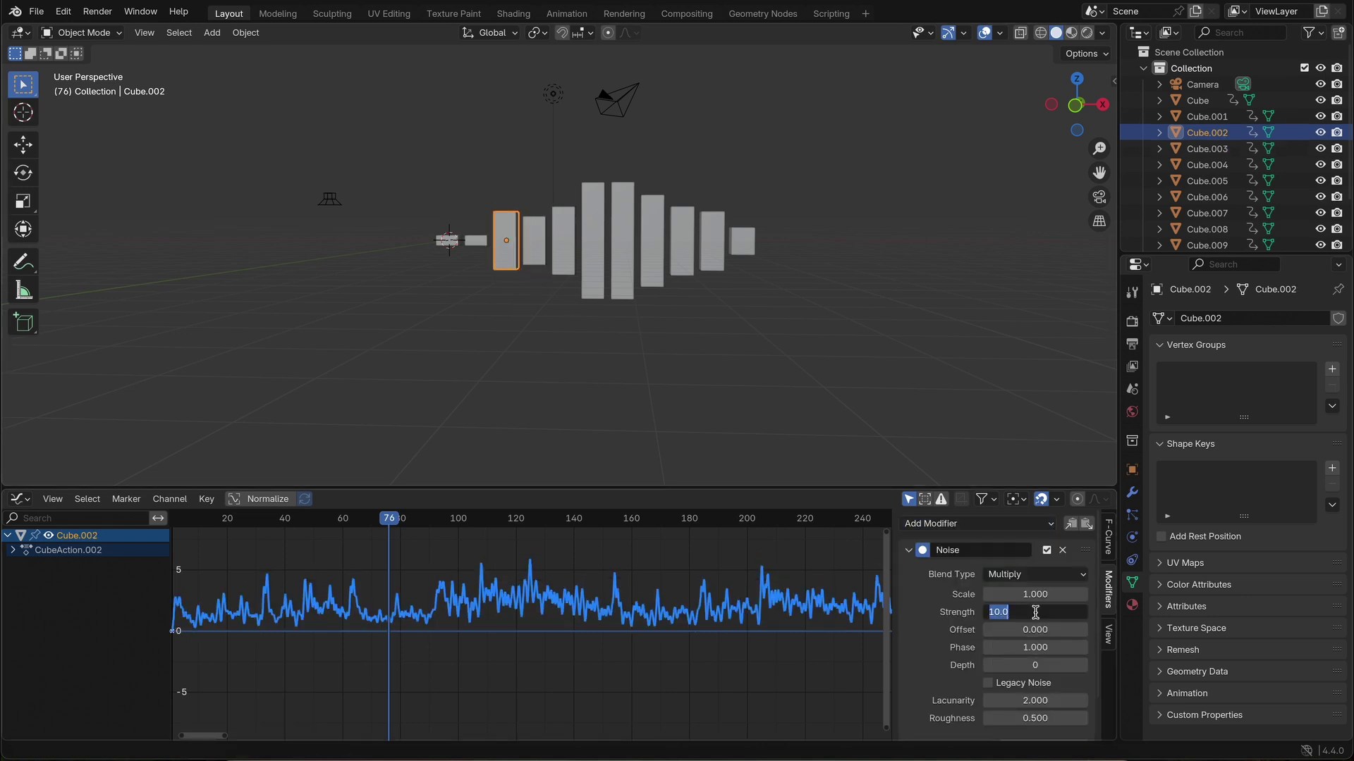
left_click(476, 241)
left_click(978, 524)
left_click(963, 599)
left_click(1062, 551)
Step: Add a Noise modifier with strength 8 to the second cube's curve, keeping the Replace blend type
left_click(977, 523)
left_click(959, 613)
double_click(1035, 612)
type("8")
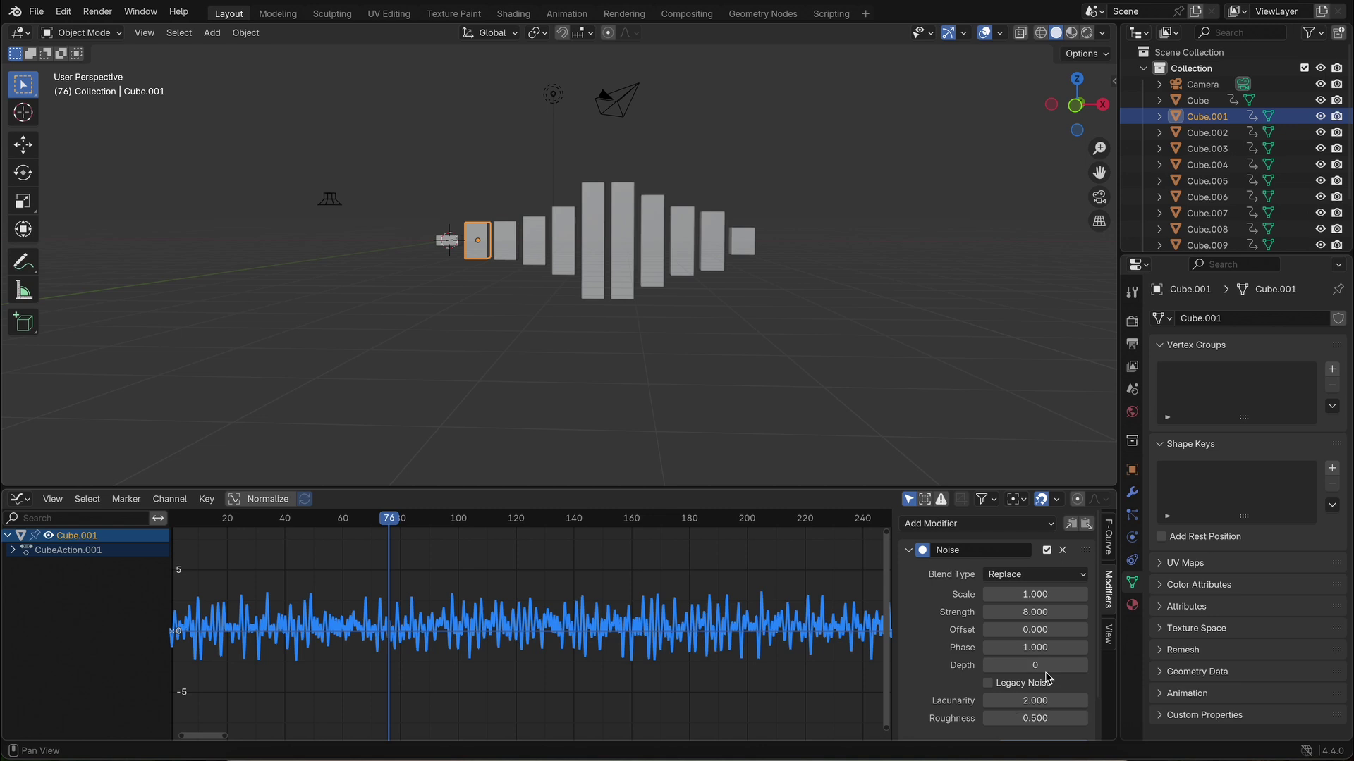
key("Return")
Step: Adjust the Noise modifier's offset on the second cube's curve, trying 3 and 1 before settling on -0.6
double_click(1055, 632)
type("3")
key("Return")
double_click(1051, 631)
type("1")
key("Return")
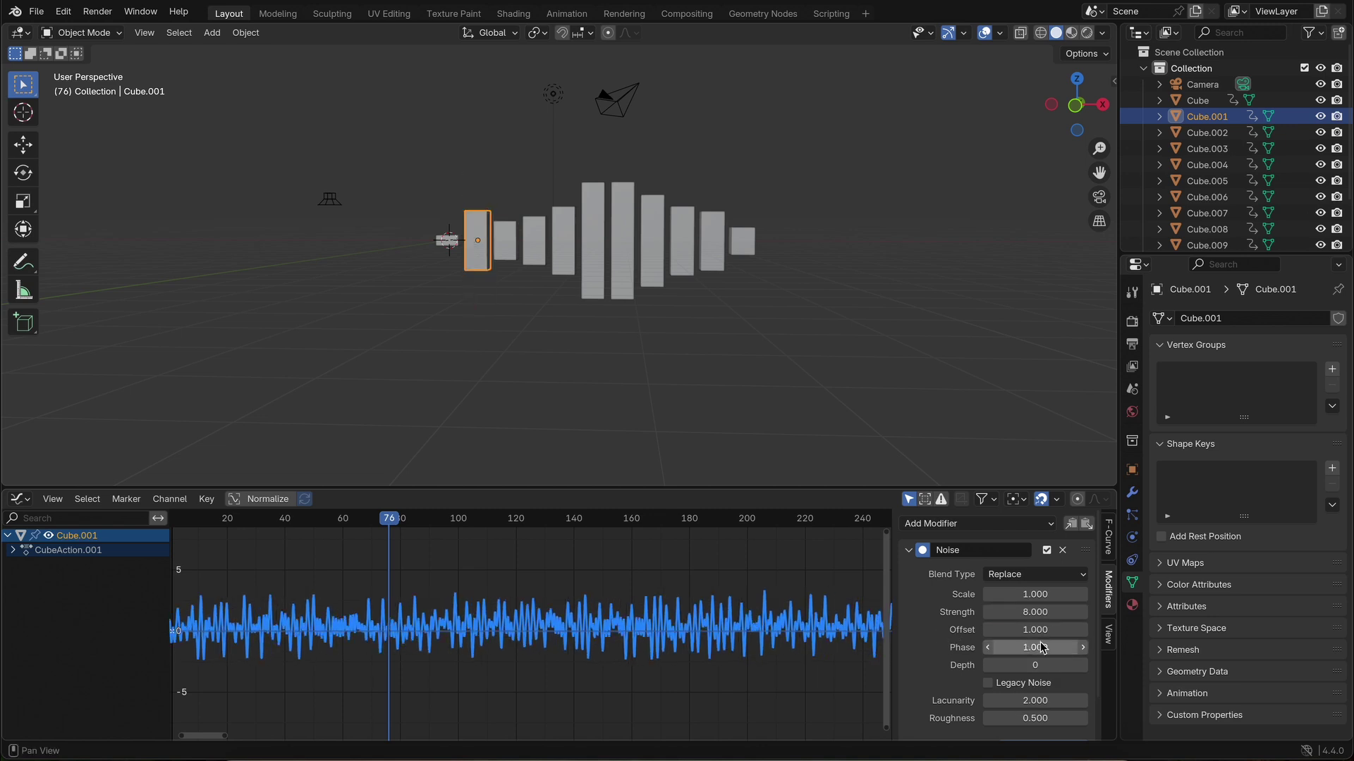
mouse_move(1041, 631)
left_mouse_down()
mouse_move(1015, 631)
mouse_move(1036, 631)
left_mouse_up()
Step: Play the animation and view the moving cubes from an angle, stopping at frame 19
key("space")
middle_click_drag(395, 338, 441, 372)
key("space")
Step: Switch the Graph Editor area to a Timeline and play the animation up to frame 110
left_click(20, 499)
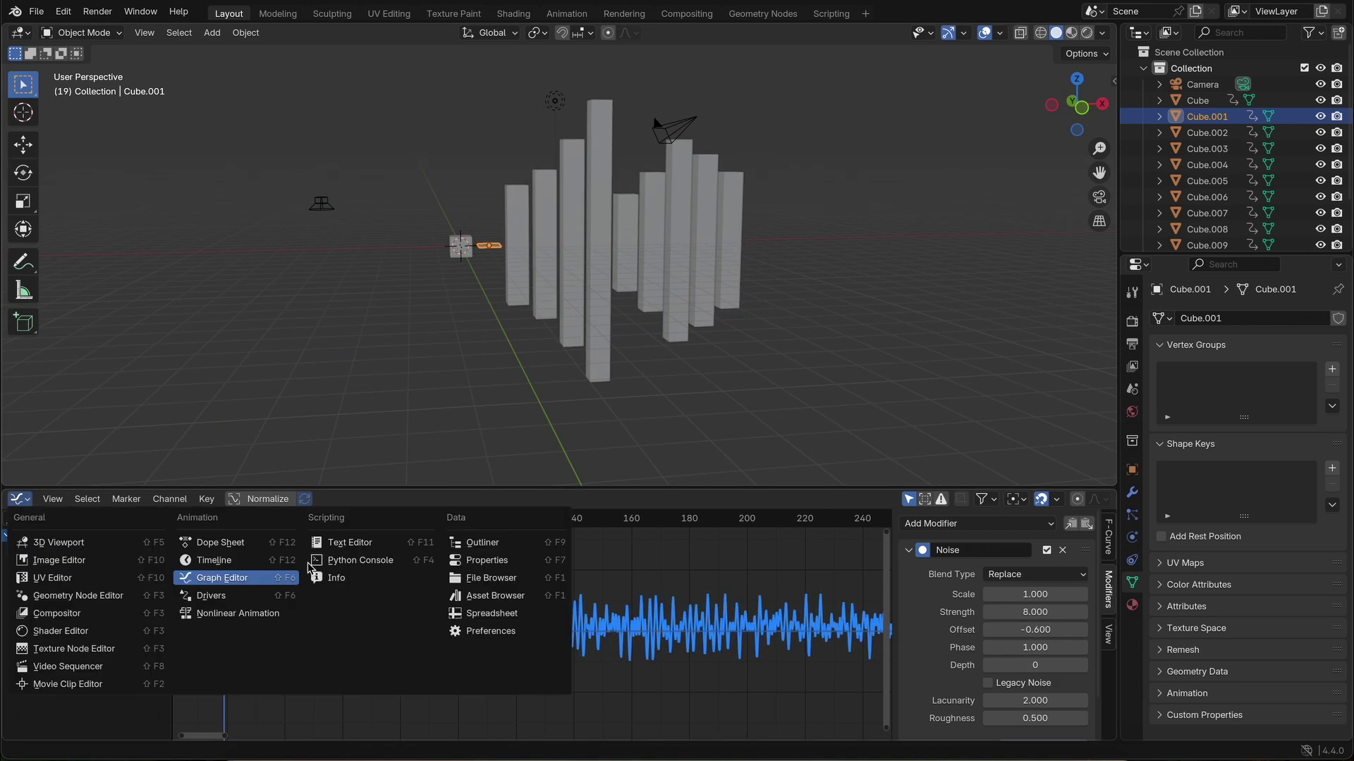
left_click(213, 559)
key("space")
middle_click_drag(747, 366, 686, 356)
key("space")
Step: Enlarge the 3D viewport and add a quick lighting environment to the scene
left_click_drag(687, 488, 687, 674)
left_click(1131, 389)
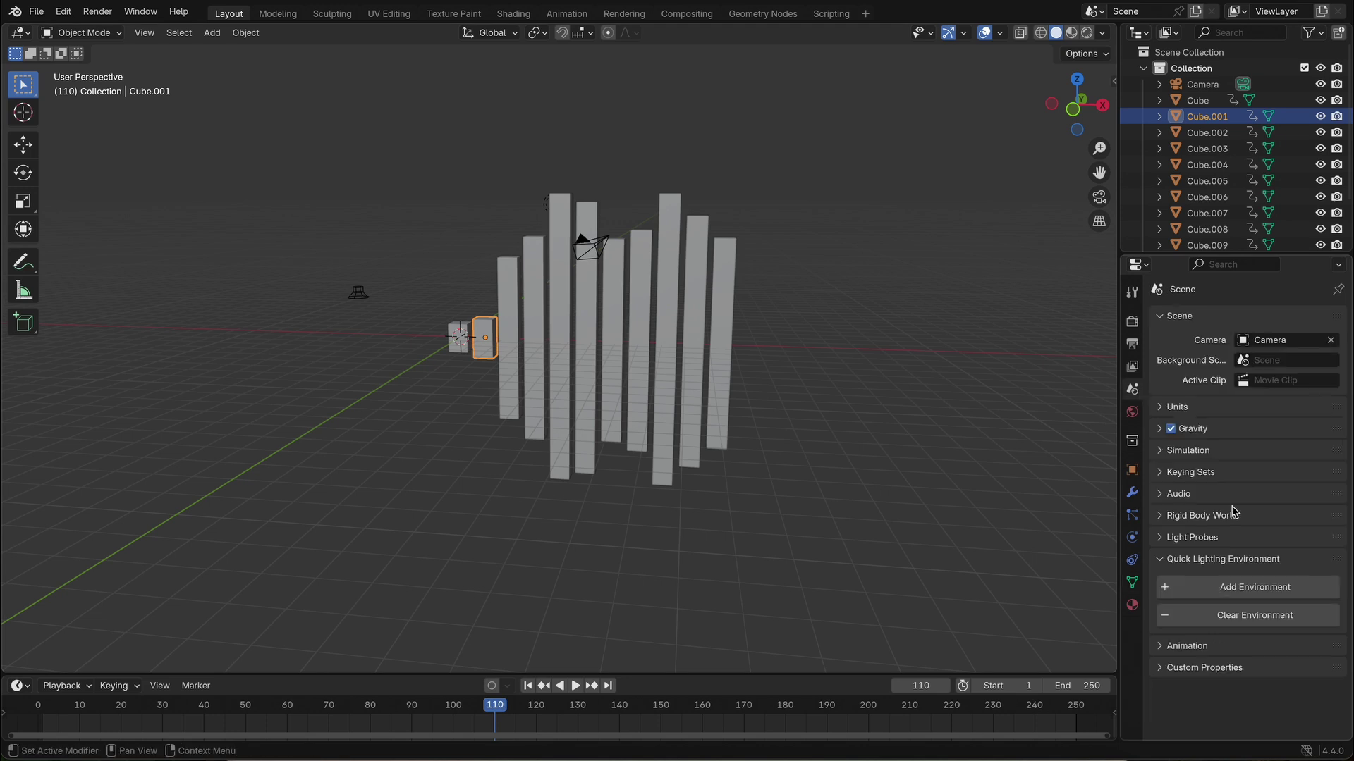
left_click(1277, 590)
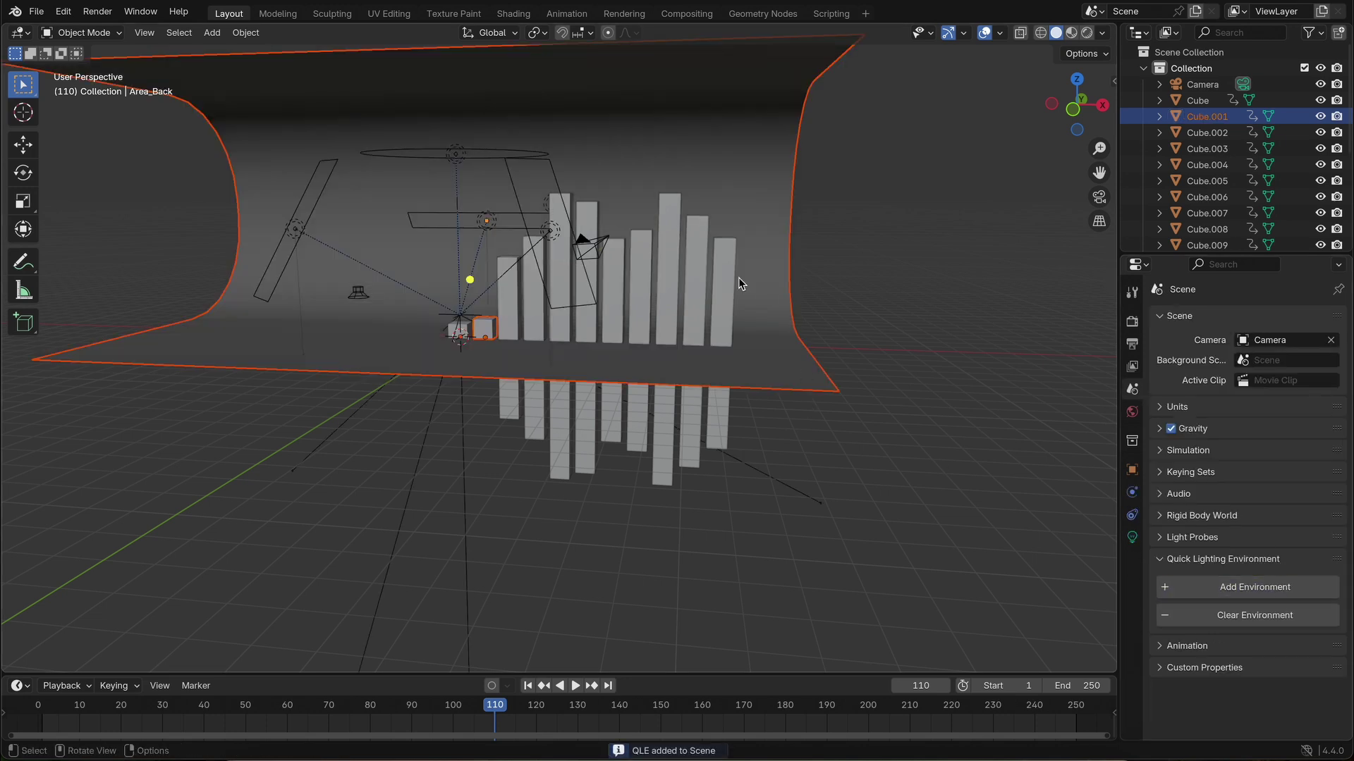
Step: Select all eleven cubes, from Cube to Cube.010, and move them up along Z above the backdrop floor
left_click(1237, 155)
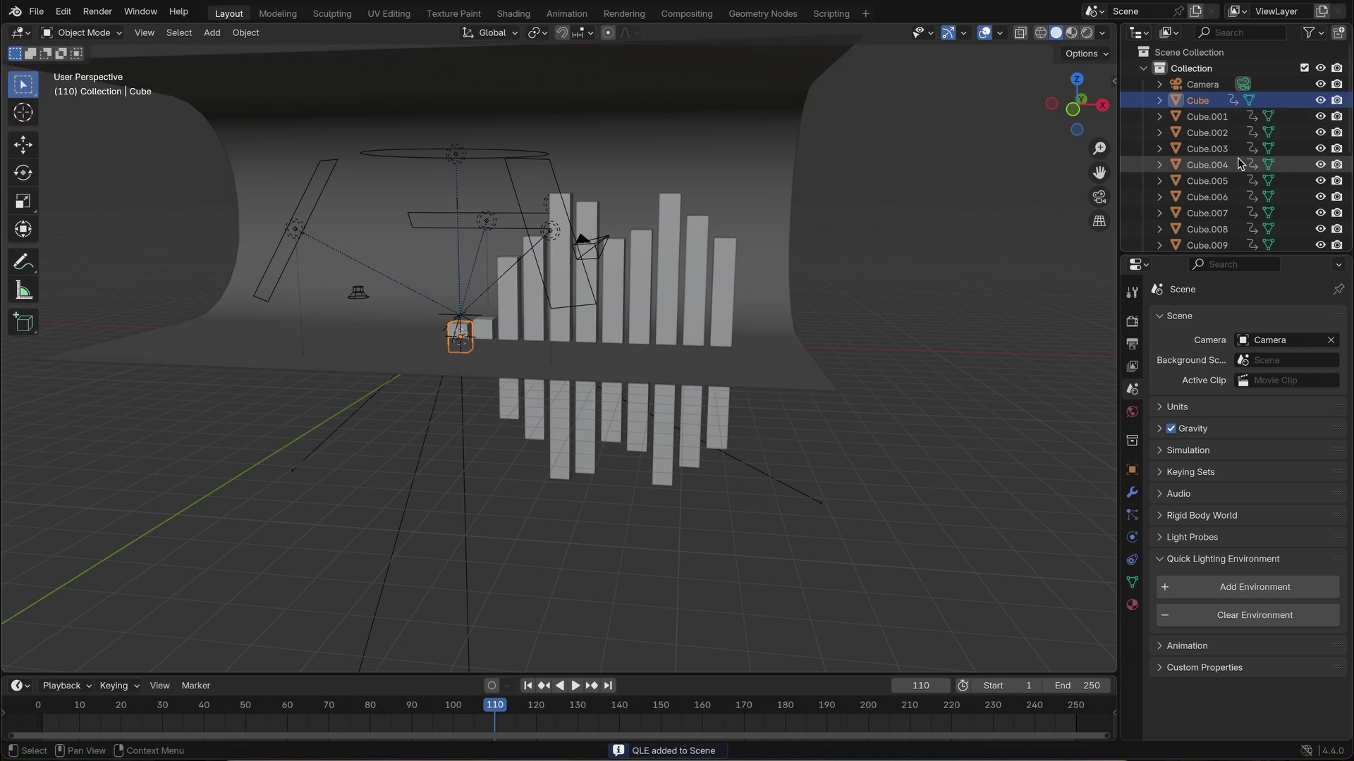
left_click(1204, 104, "shift")
scroll(1203, 104, "down", 3)
left_click(1203, 105, "shift")
key("g")
key("z")
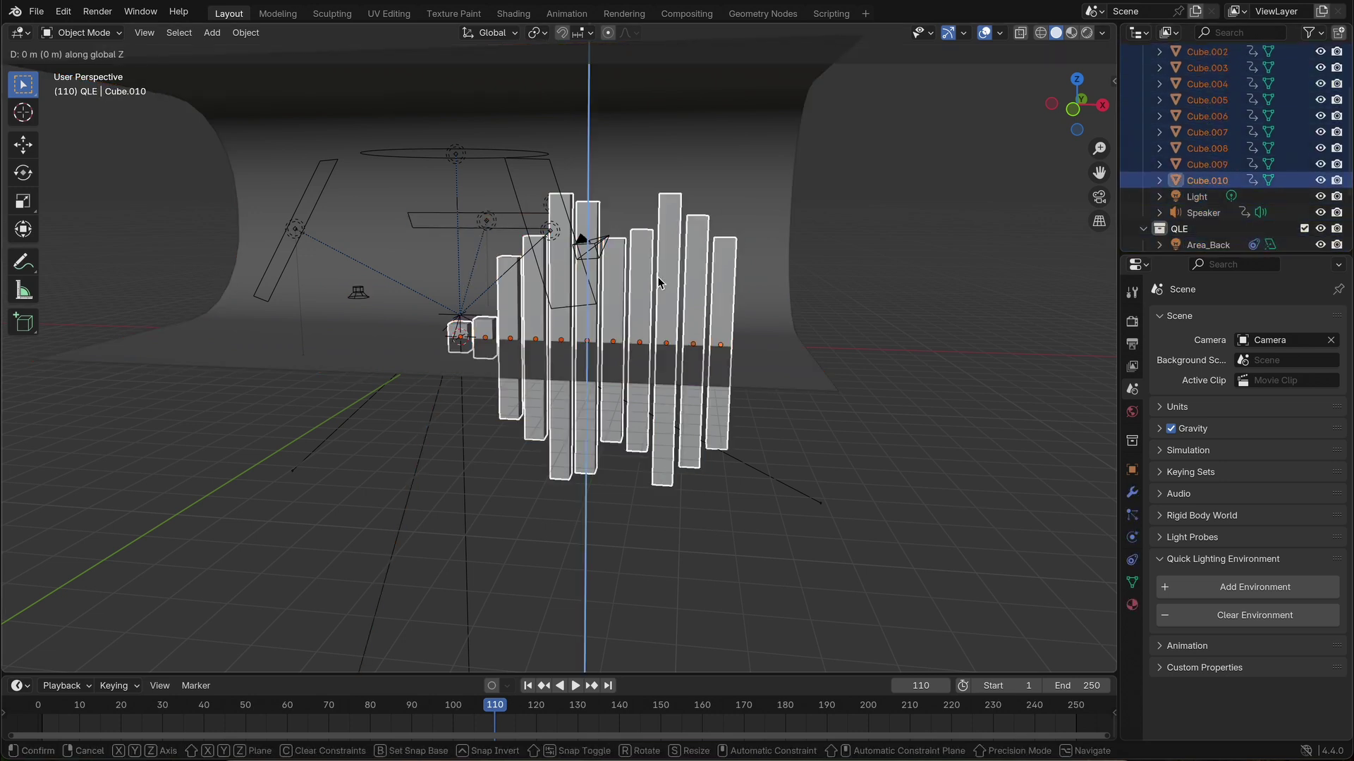
left_click(649, 192)
Step: Scale the selected cubes down and place them roughly centred in front of the backdrop
middle_click_drag(649, 191, 576, 138)
key("s")
left_click(519, 179)
scroll(519, 179, "left", 5)
scroll(519, 179, "right", 4)
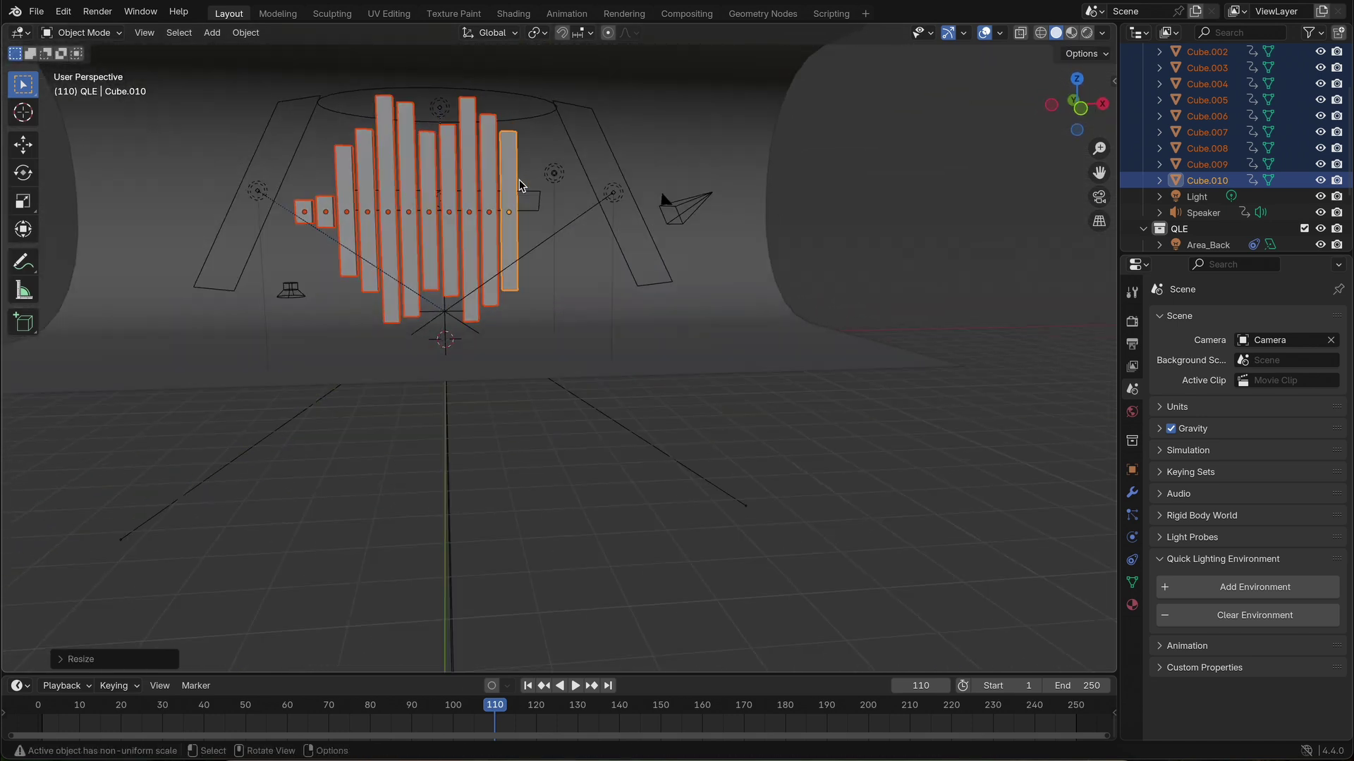
scroll(519, 179, "up", 7)
scroll(519, 185, "down", 8)
scroll(519, 185, "up", 3)
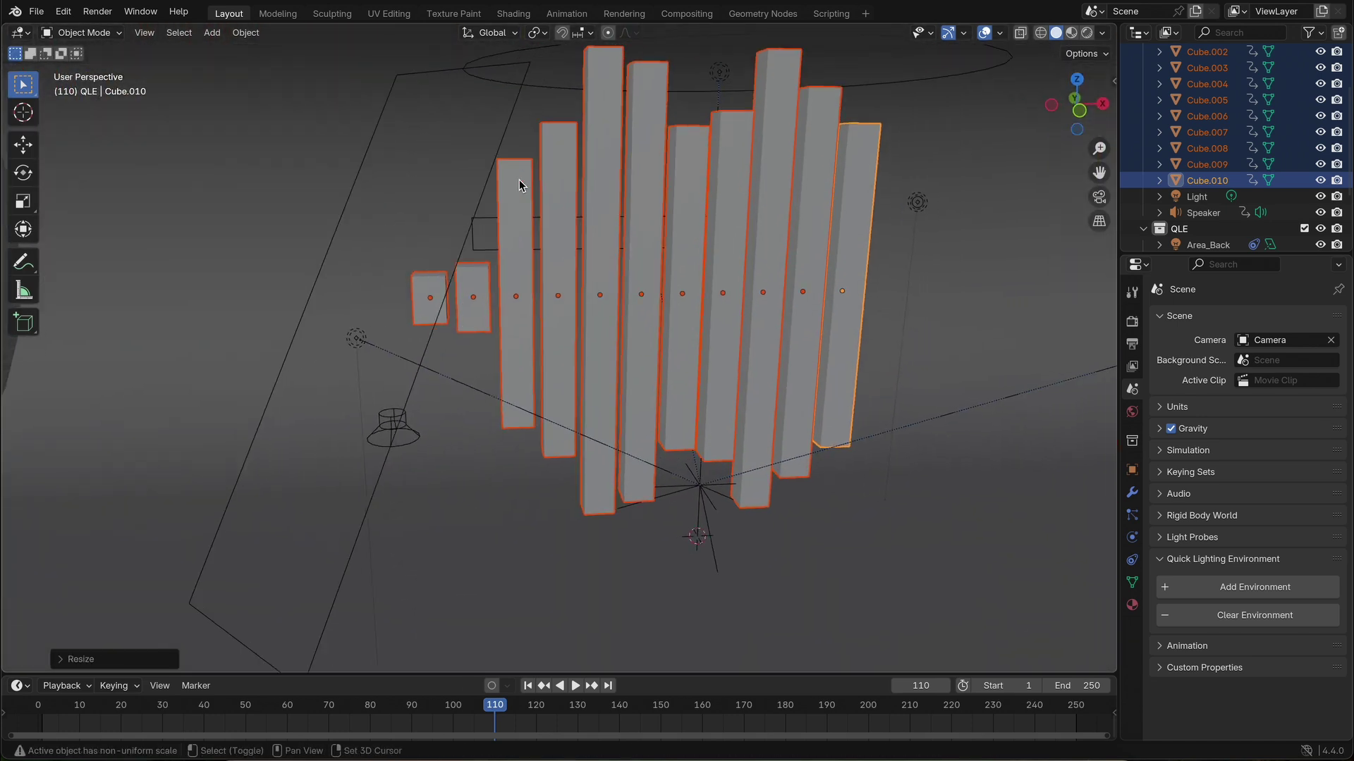
Step: Play the animation in rendered viewport shading with the overlays hidden
key("z")
left_click(514, 91)
left_click(952, 33)
left_click(984, 33)
key("space")
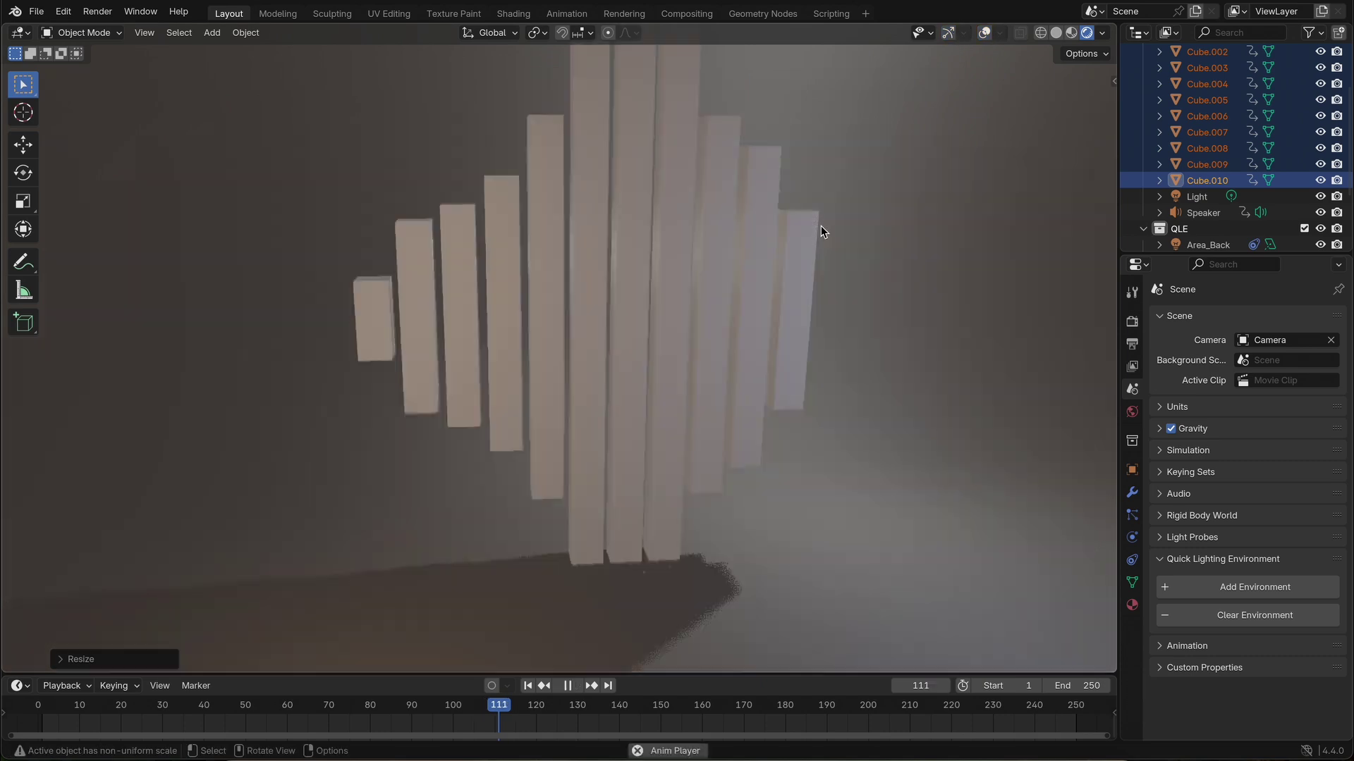